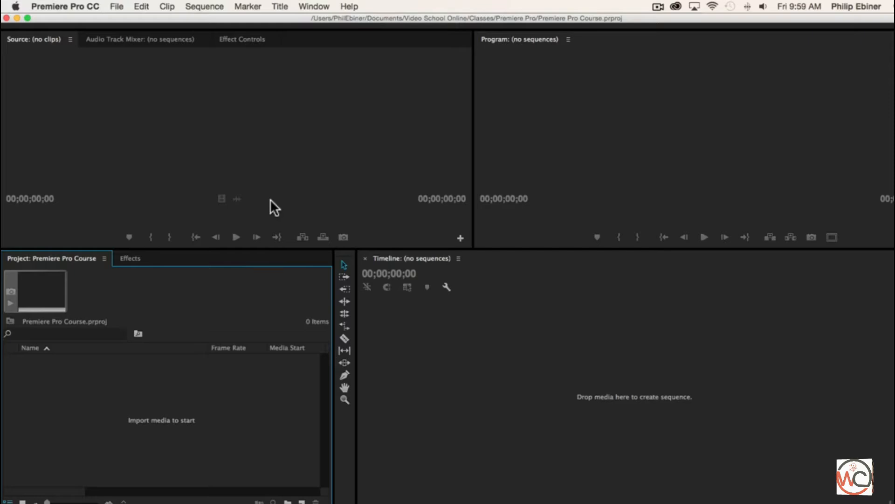
- Shrink the Source and Program monitors vertically to give the Project panel and Timeline more height
{"action": "left_click_drag", "start_coordinate": [266, 250], "coordinate": [275, 174]}
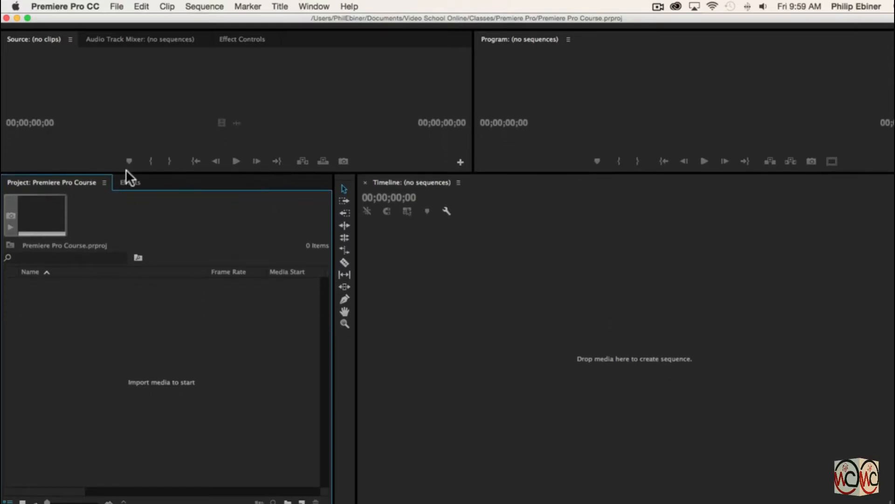
{"action": "left_click_drag", "start_coordinate": [127, 170], "coordinate": [132, 125]}
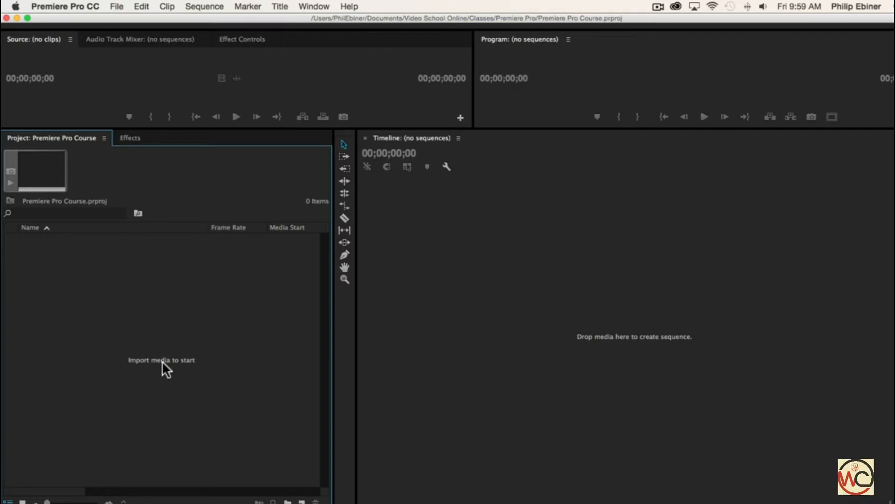
{"action": "double_click", "coordinate": [137, 329]}
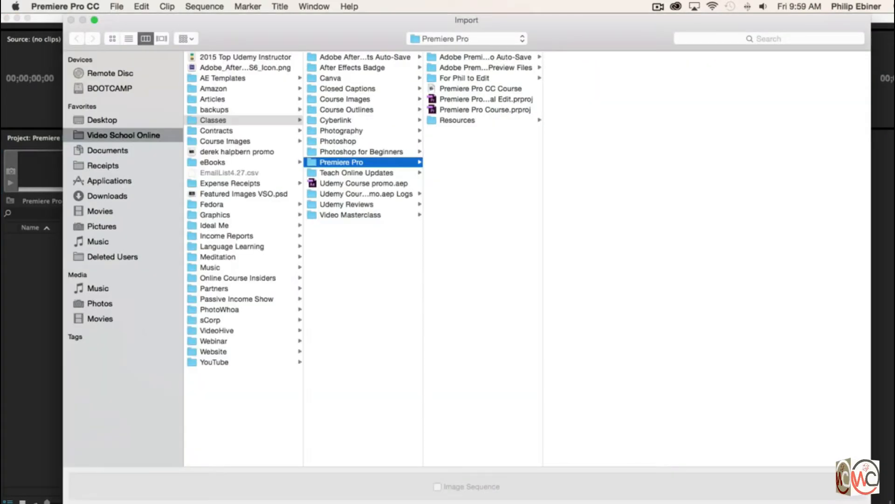
{"action": "key", "text": "Escape"}
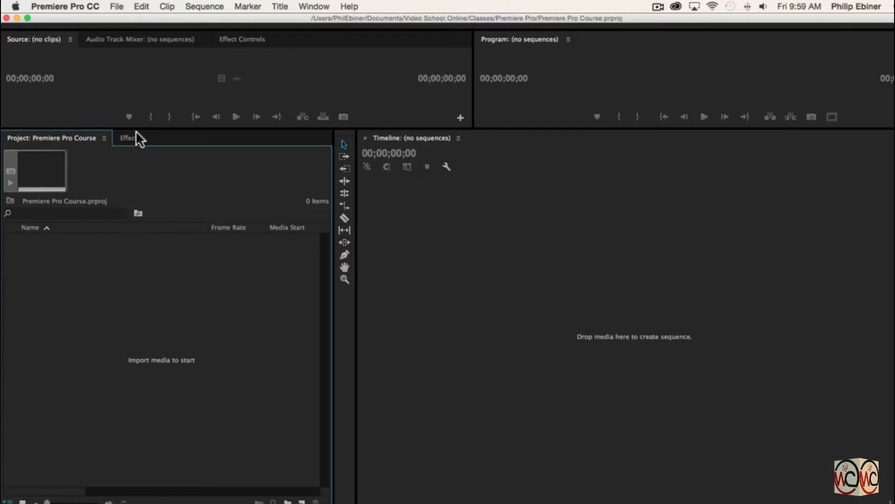
{"action": "left_click", "coordinate": [118, 6]}
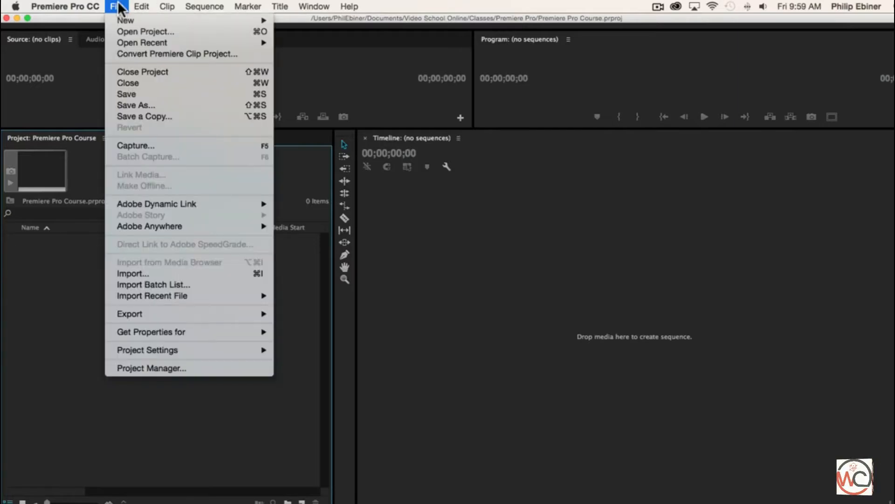
{"action": "left_click", "coordinate": [150, 270]}
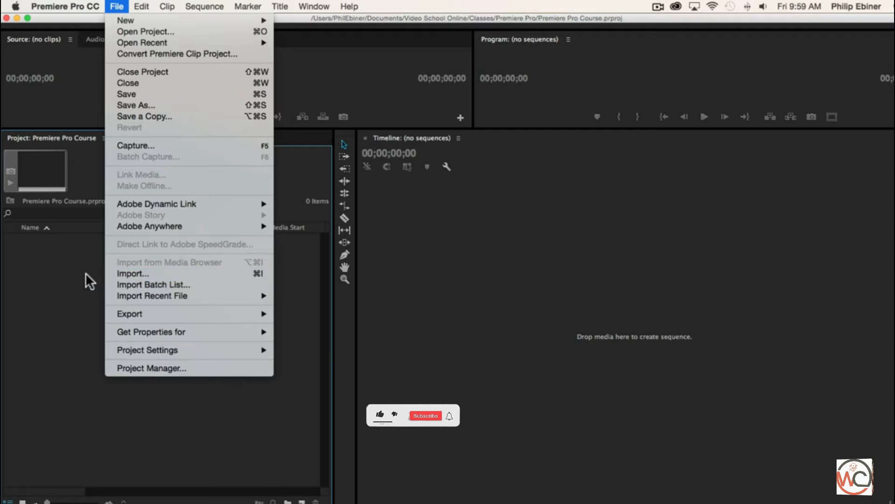
{"action": "left_click", "coordinate": [50, 269]}
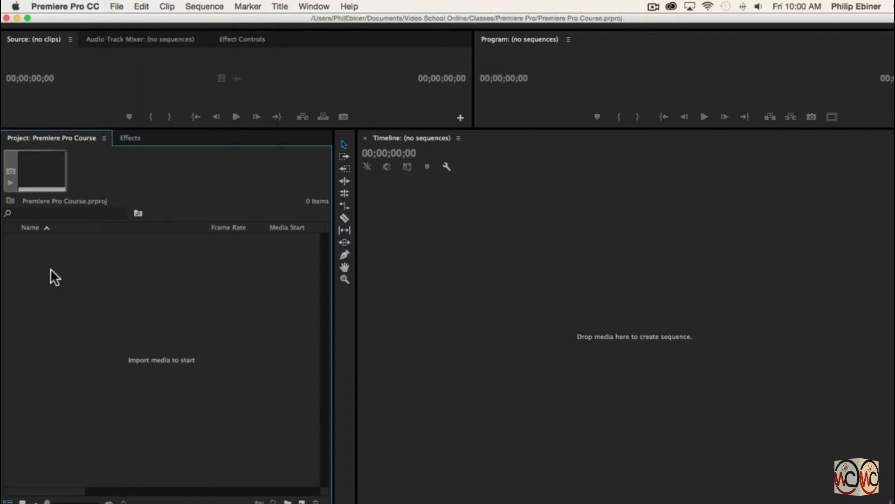
{"action": "key", "text": "super+Tab"}
{"action": "key", "text": "super+shift+Tab"}
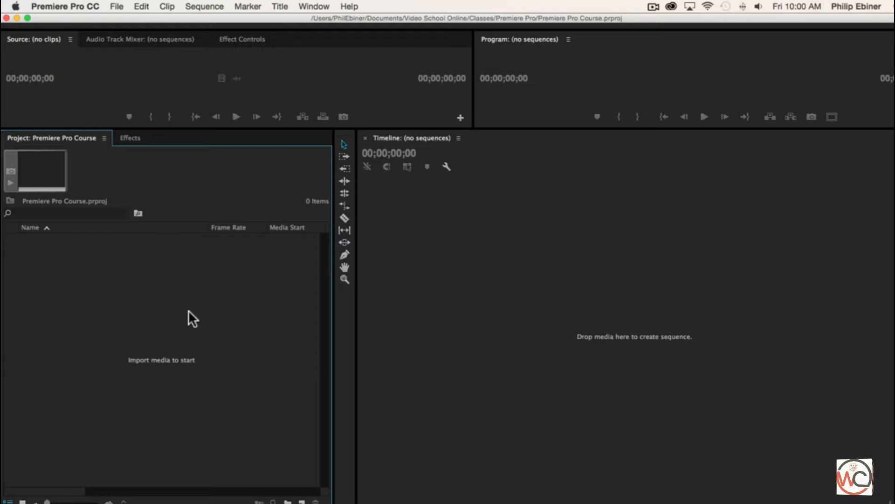
- Start a media import and browse the Photos, Music and LUTs subfolders of Resources, ending in the Video Clips folder
{"action": "double_click", "coordinate": [161, 325]}
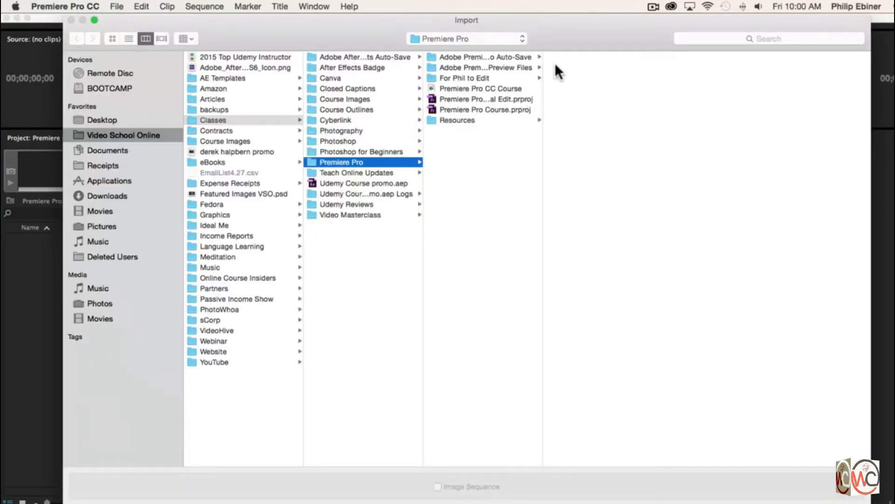
{"action": "left_click", "coordinate": [457, 119]}
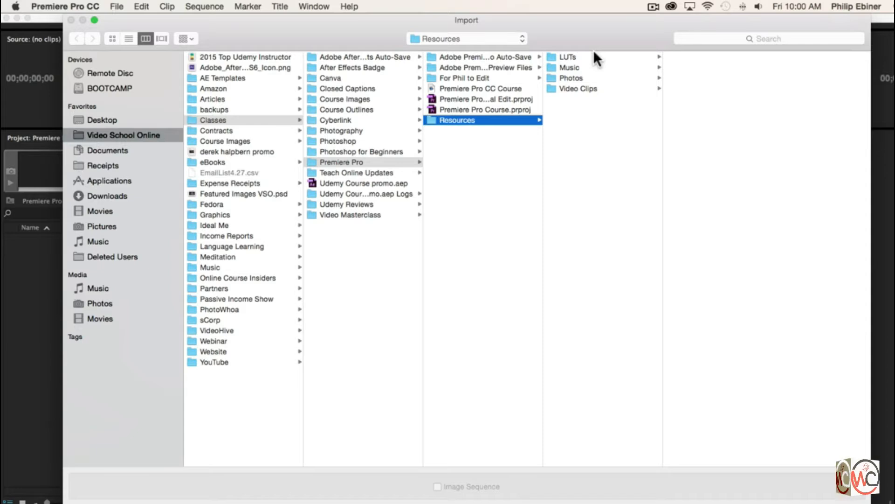
{"action": "left_click", "coordinate": [572, 88]}
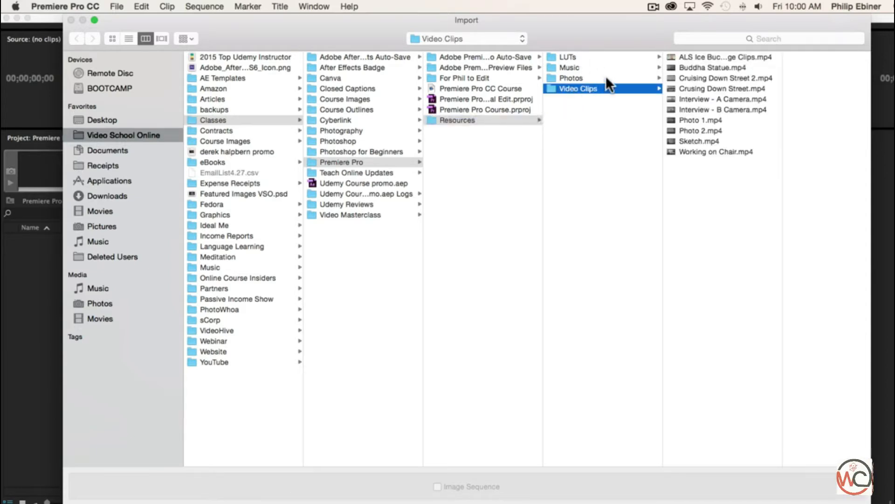
{"action": "left_click", "coordinate": [575, 79]}
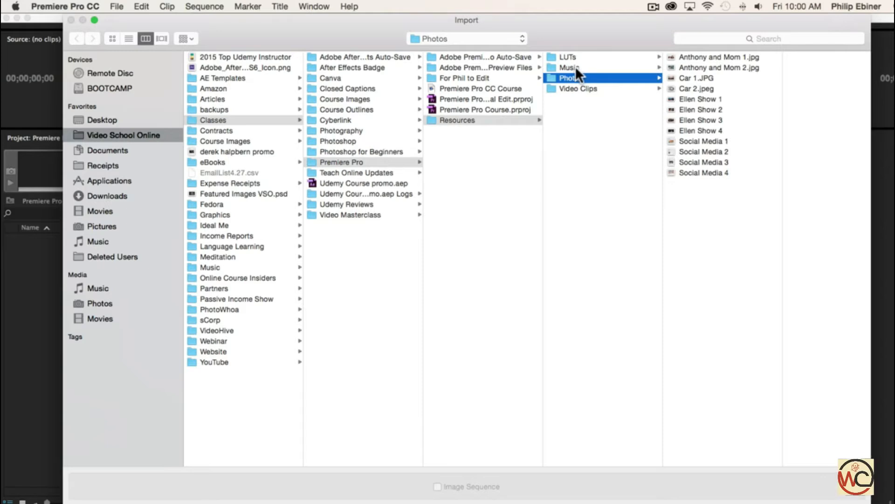
{"action": "left_click", "coordinate": [575, 66]}
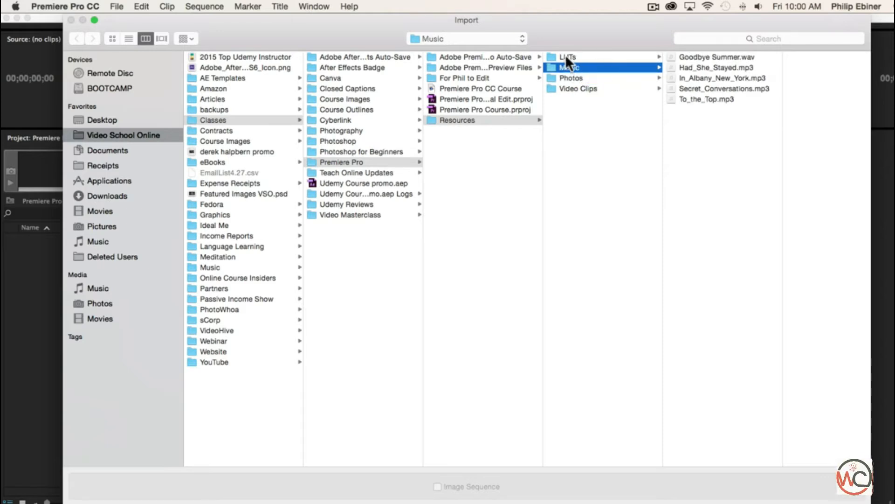
{"action": "left_click", "coordinate": [565, 56]}
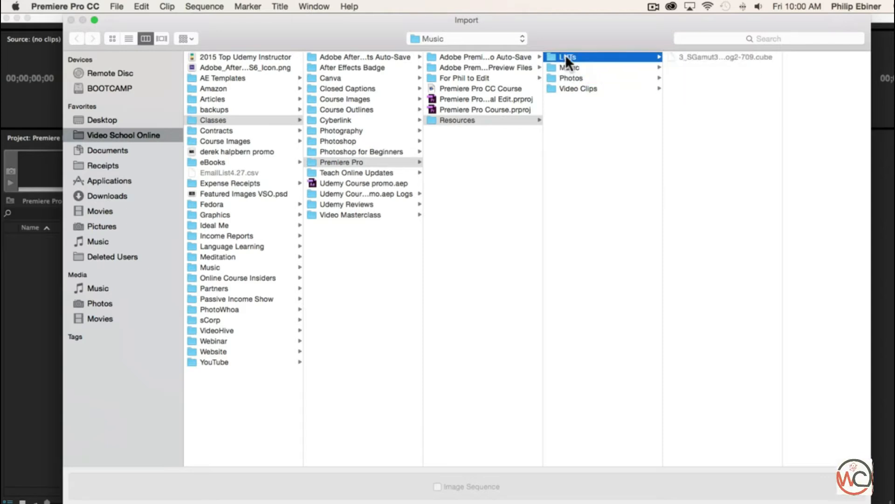
{"action": "left_click", "coordinate": [576, 88]}
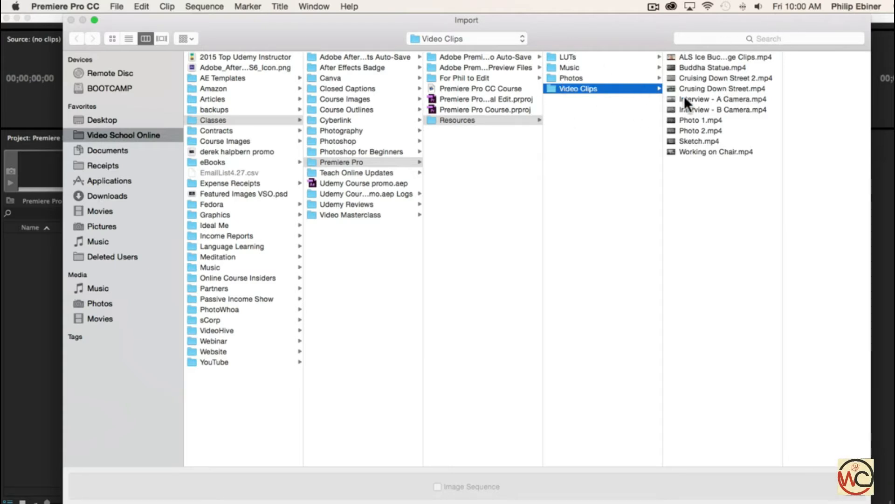
- Try selecting the full range of clips from ALS Ice Bucket Challenge Clips.mp4 to Working on Chair.mp4, and clear the selection
{"action": "left_click", "coordinate": [719, 98]}
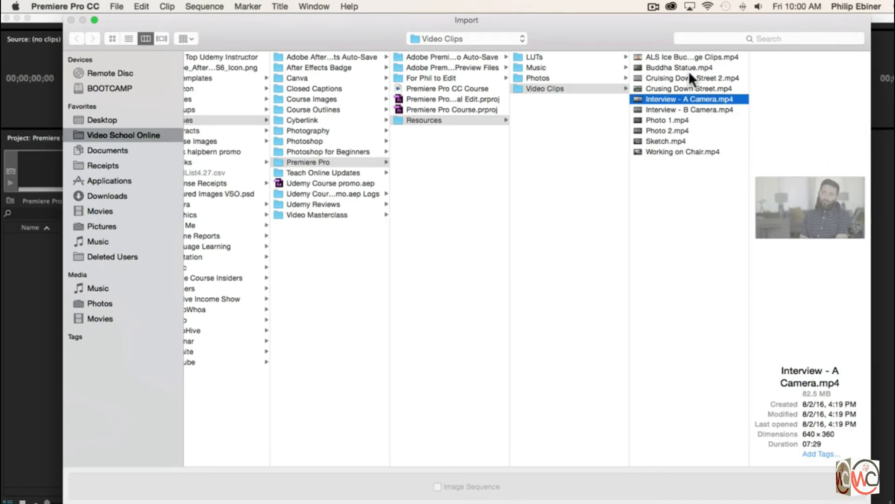
{"action": "left_click", "coordinate": [661, 56]}
{"action": "left_click", "coordinate": [660, 150], "text": "shift"}
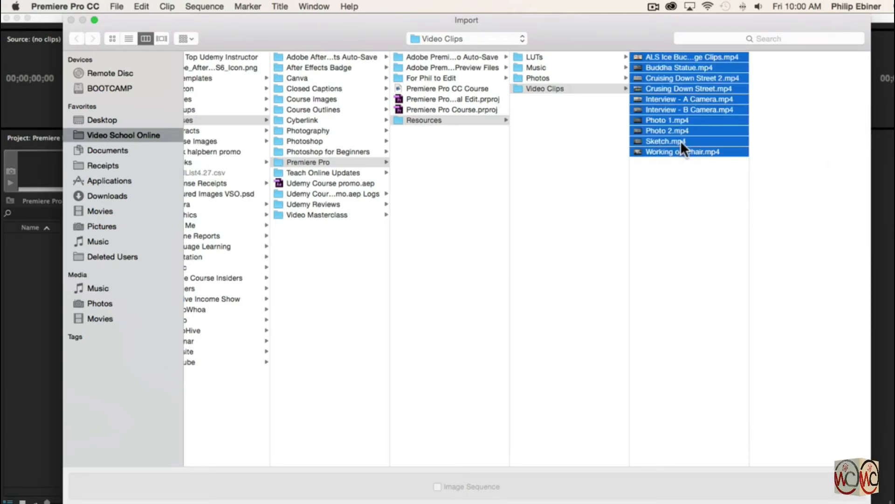
{"action": "left_click", "coordinate": [677, 177]}
{"action": "left_click", "coordinate": [657, 55]}
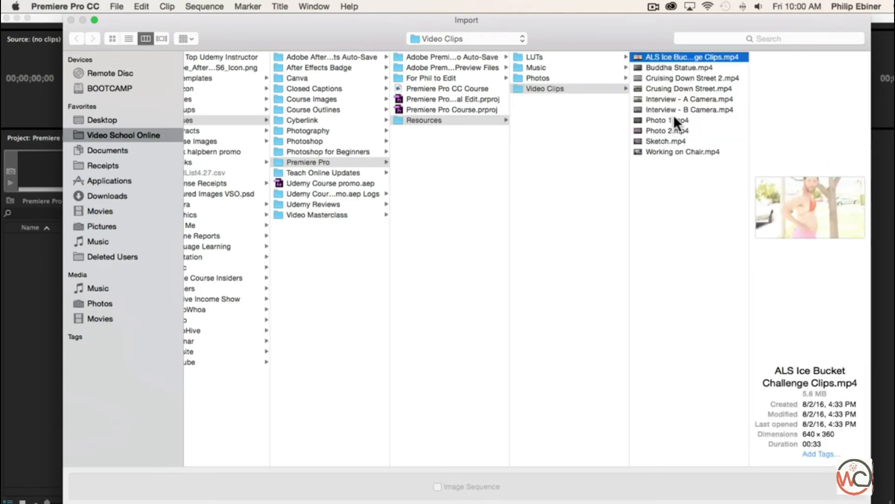
{"action": "left_click", "coordinate": [669, 150], "text": "shift"}
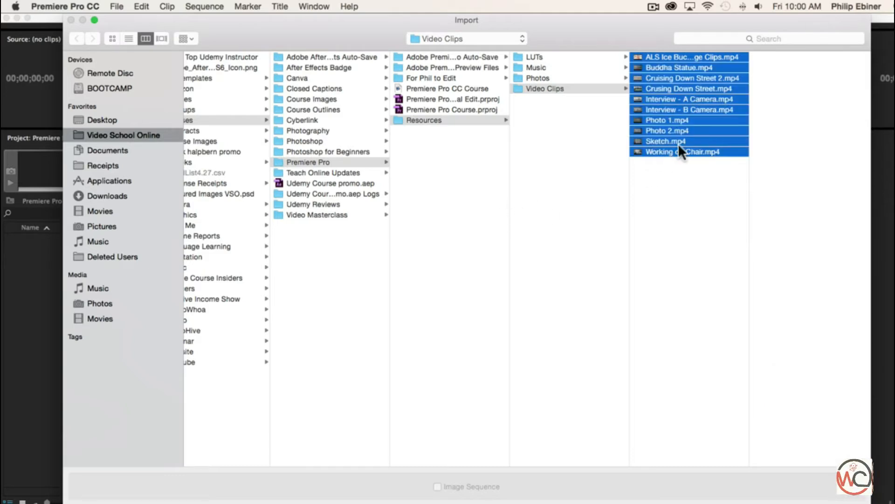
{"action": "left_click", "coordinate": [636, 244]}
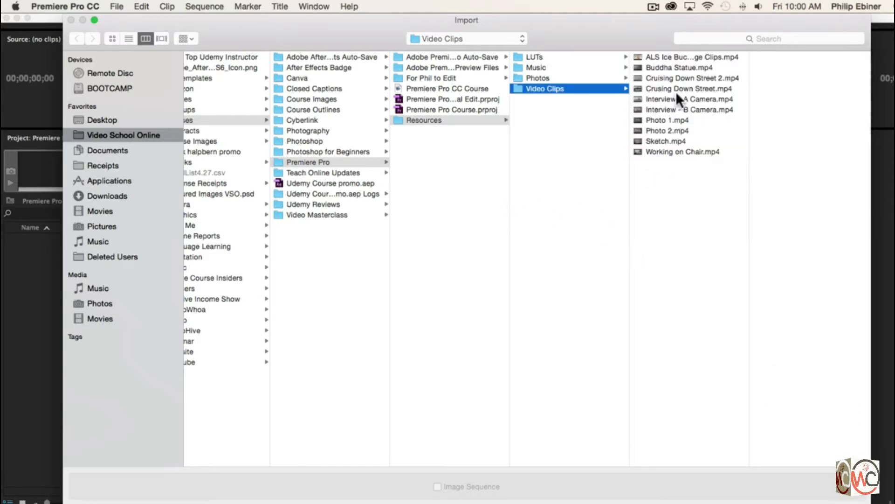
- Try selecting only Interview - A Camera.mp4, Interview - B Camera.mp4, Sketch.mp4 and Working on Chair.mp4
{"action": "left_click", "coordinate": [675, 93]}
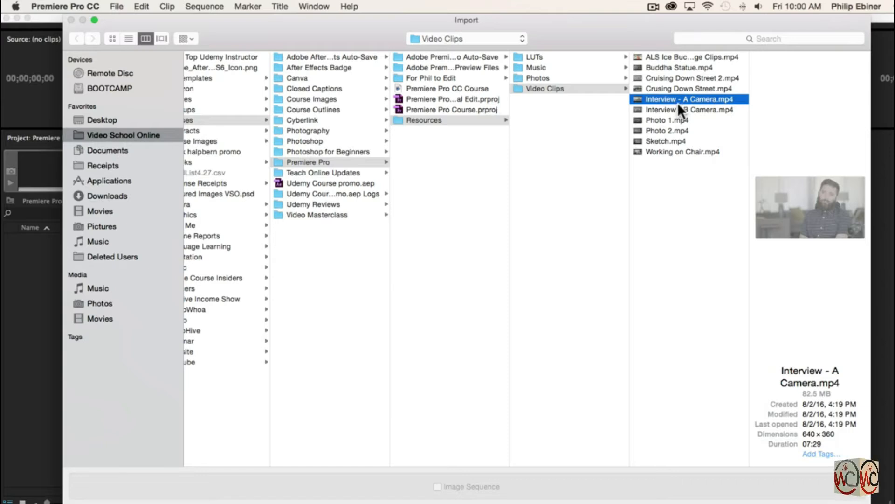
{"action": "left_click", "coordinate": [668, 107], "text": "shift"}
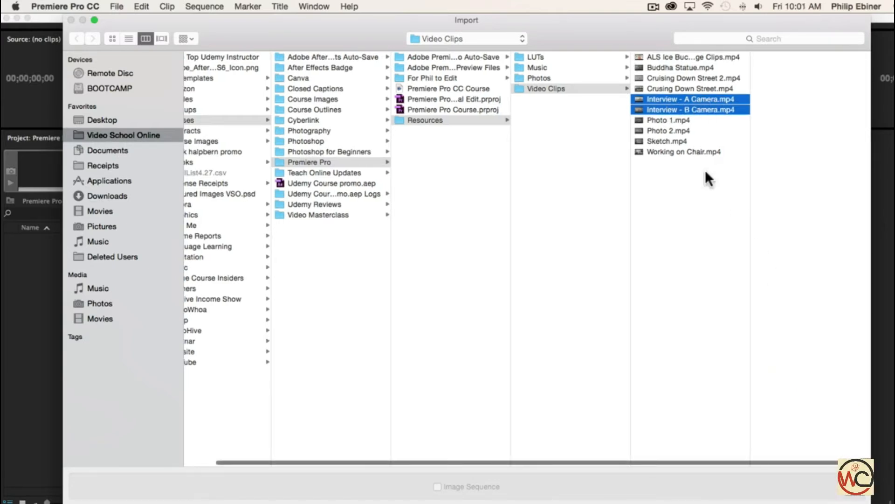
{"action": "left_click", "coordinate": [659, 141], "text": "super"}
{"action": "left_click", "coordinate": [661, 152], "text": "super"}
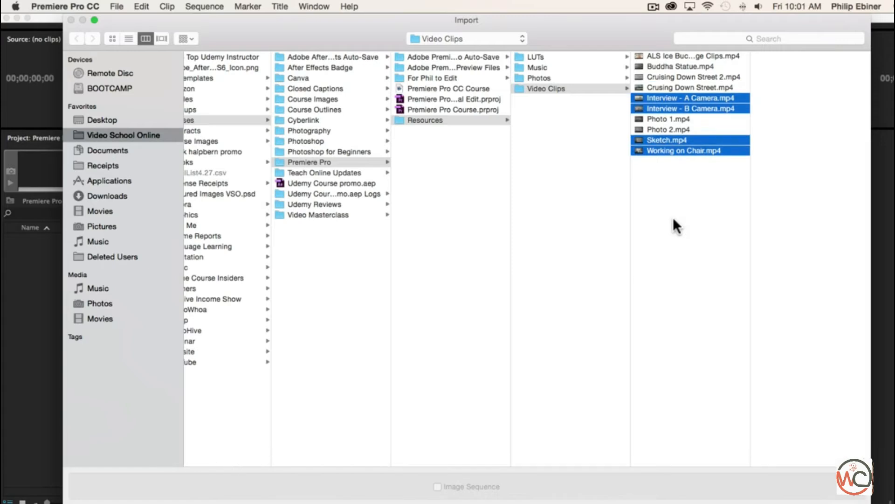
- Import all the clips in the Video Clips folder into the project and deselect them
{"action": "left_click", "coordinate": [667, 56]}
{"action": "left_click", "coordinate": [671, 149], "text": "shift"}
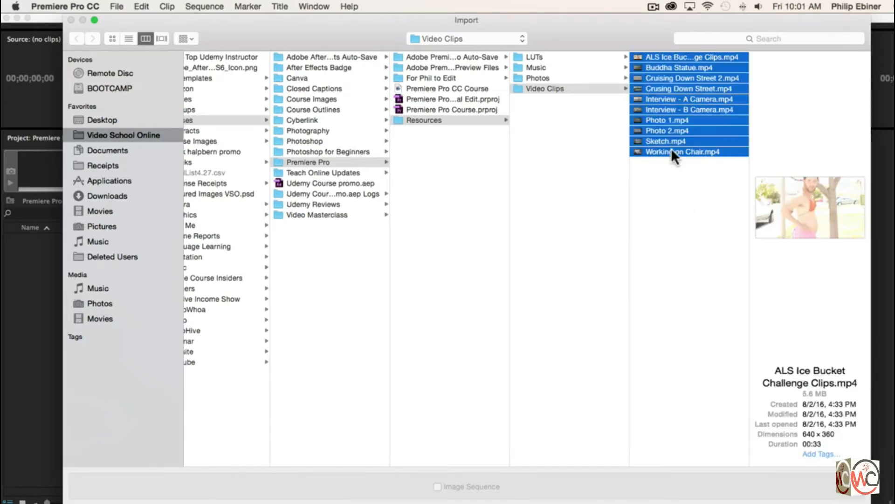
{"action": "key", "text": "Return"}
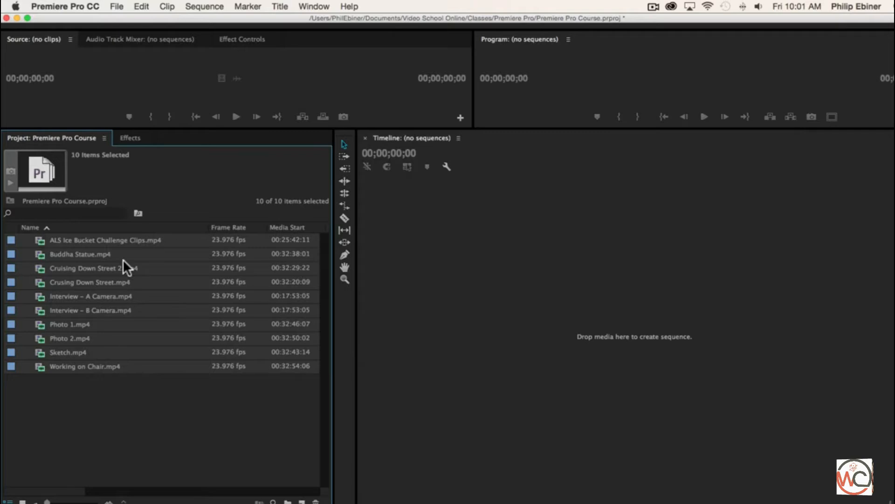
{"action": "left_click", "coordinate": [123, 404]}
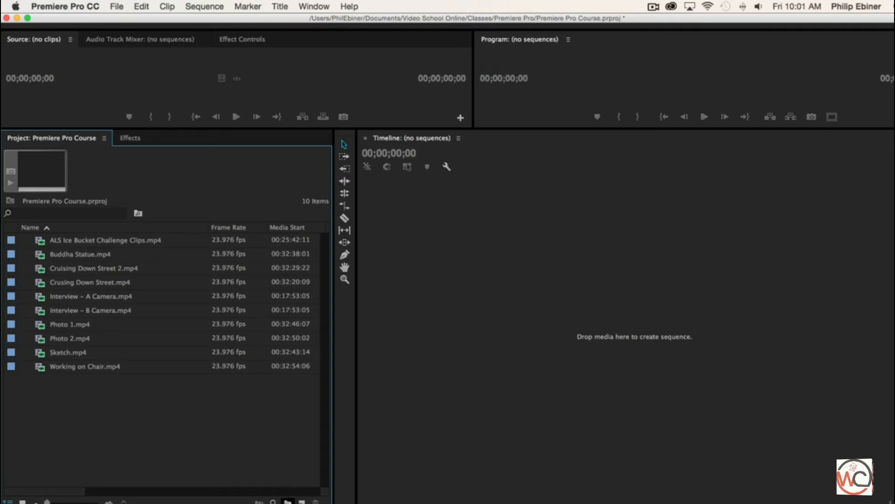
- Create a new bin named Video in the project
{"action": "right_click", "coordinate": [50, 418]}
{"action": "left_click", "coordinate": [216, 399]}
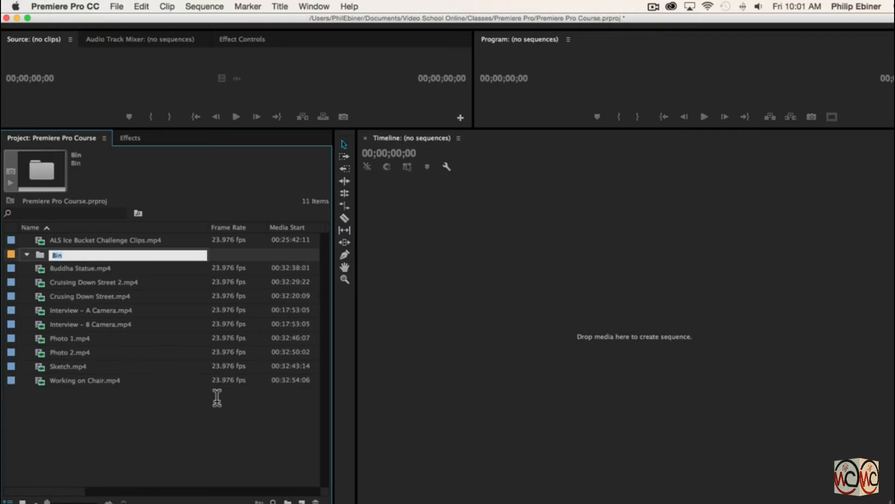
{"action": "type", "text": "Video"}
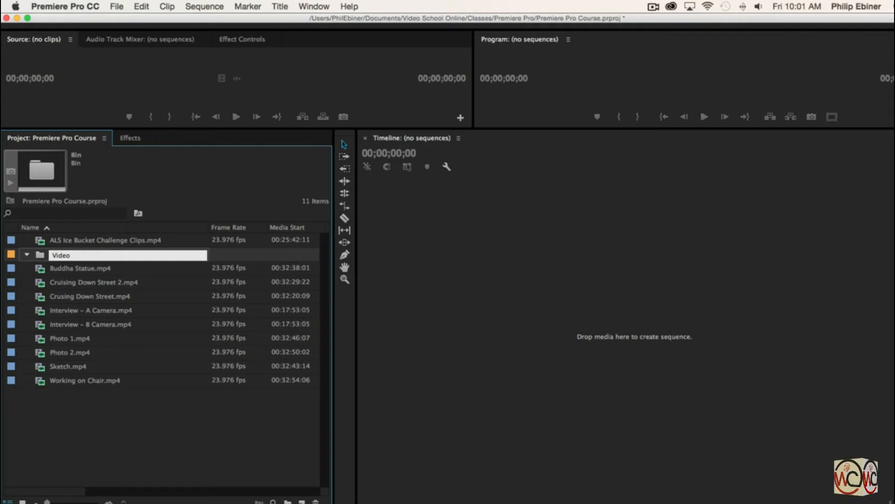
{"action": "key", "text": "Tab"}
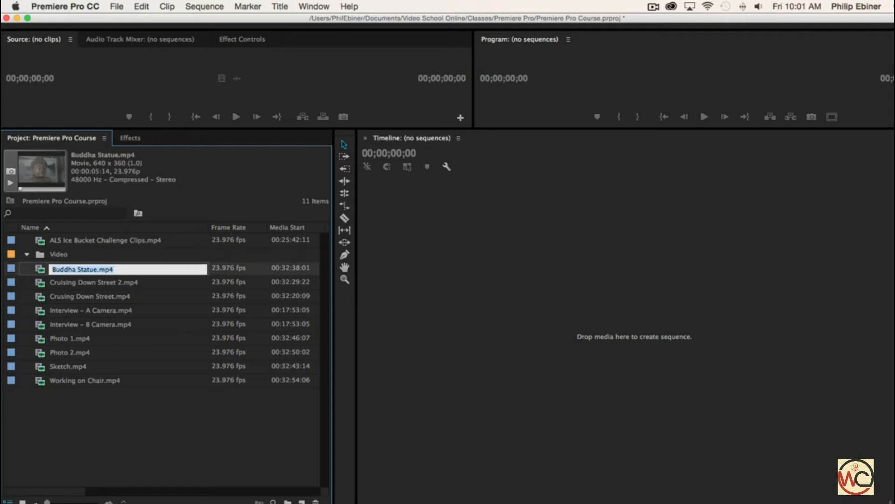
{"action": "left_click", "coordinate": [69, 253]}
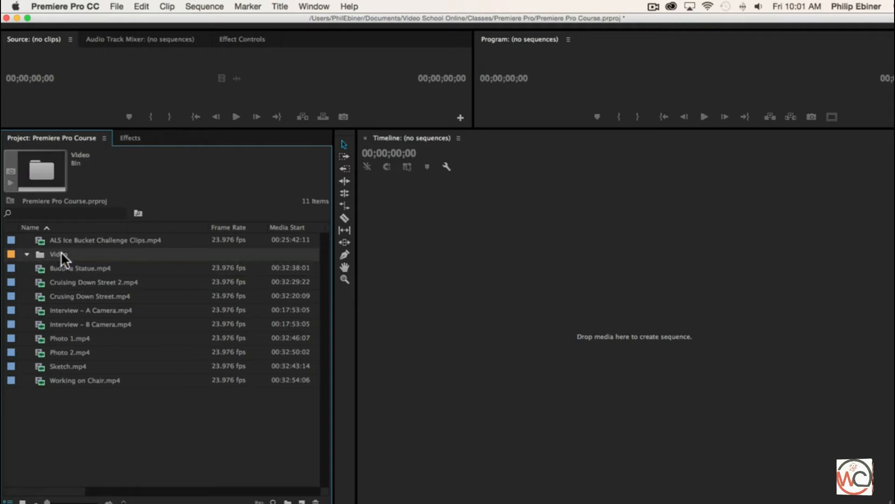
- Move all the imported video clips into the Video bin
{"action": "left_click", "coordinate": [99, 268]}
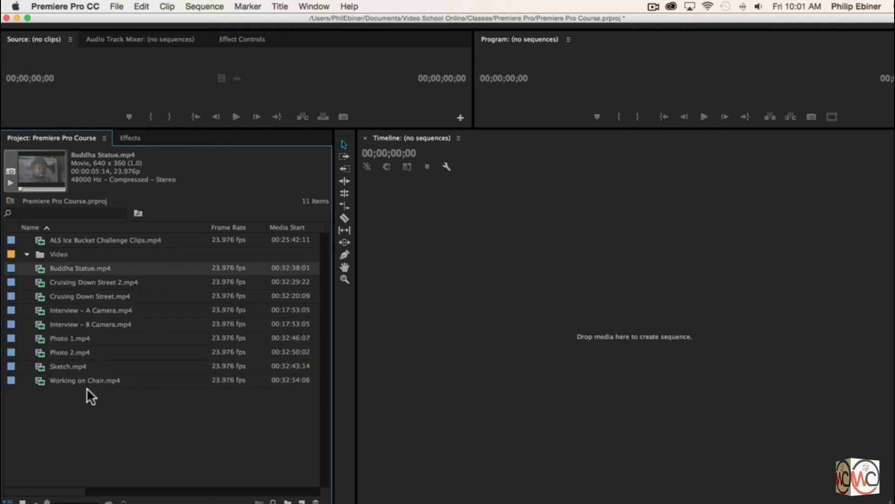
{"action": "left_click", "coordinate": [74, 379], "text": "shift"}
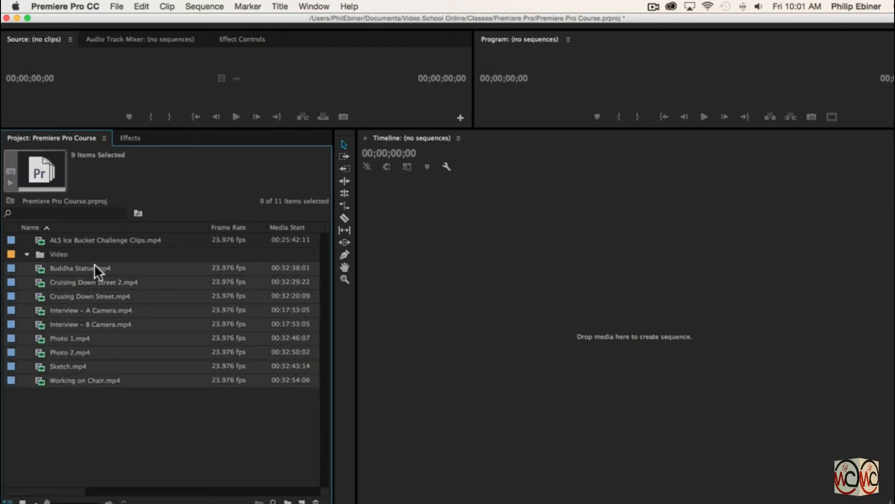
{"action": "left_click_drag", "start_coordinate": [57, 256], "coordinate": [49, 252]}
- Expand the Video bin to check its clips and leave it collapsed
{"action": "left_click", "coordinate": [26, 240]}
{"action": "left_click", "coordinate": [25, 239]}
{"action": "left_click", "coordinate": [26, 240]}
{"action": "left_click", "coordinate": [26, 240]}
{"action": "left_click", "coordinate": [26, 240]}
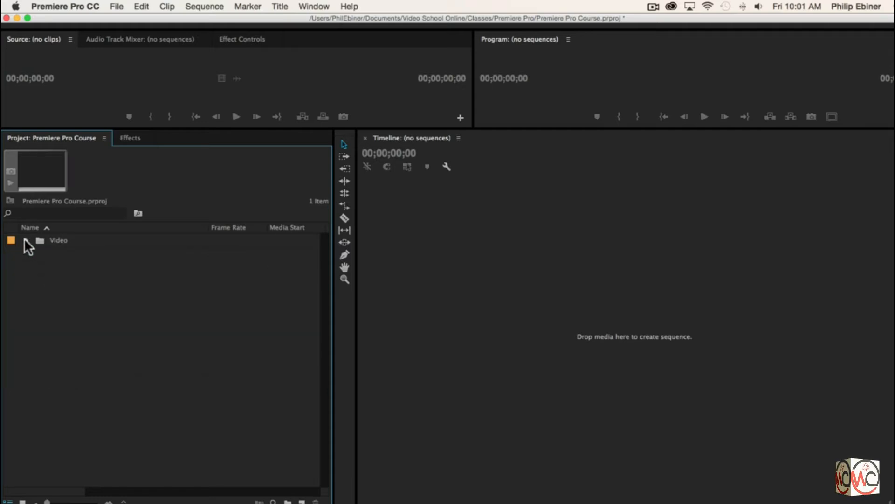
{"action": "left_click", "coordinate": [26, 239]}
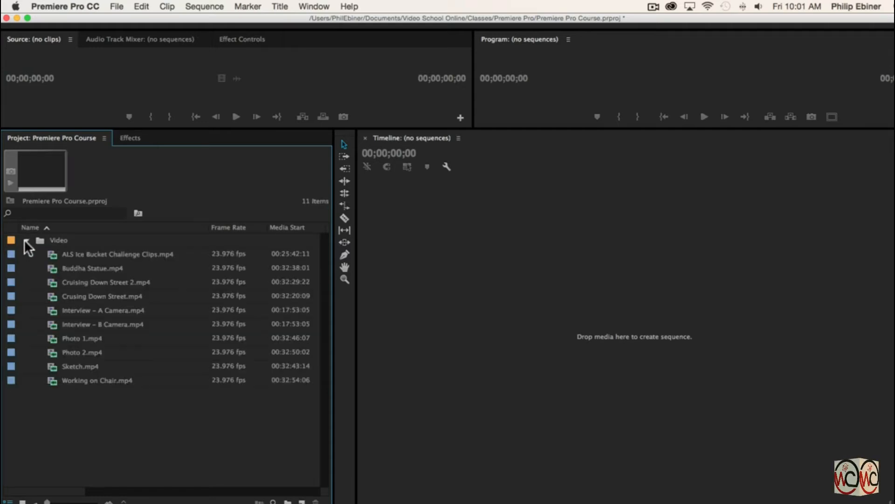
{"action": "left_click", "coordinate": [27, 238]}
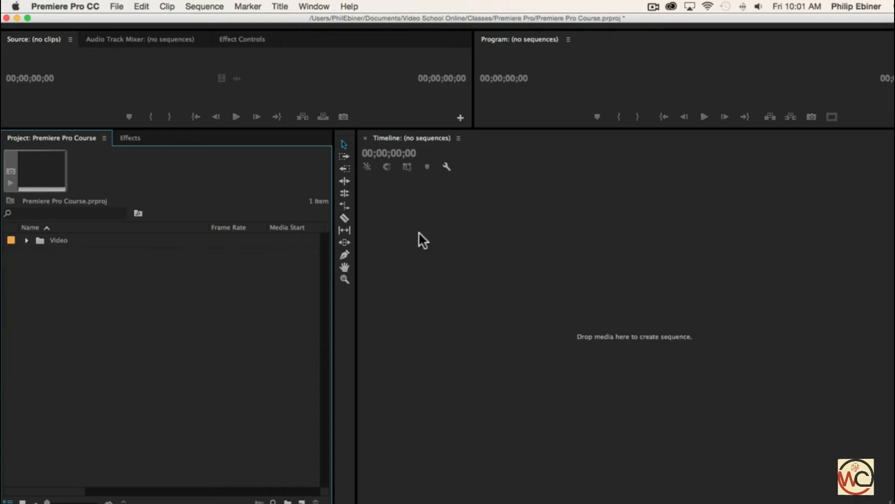
- Switch to Finder and import the Photos folder from the Resources folder into the Premiere Pro project as a bin
{"action": "key", "text": "super+Tab"}
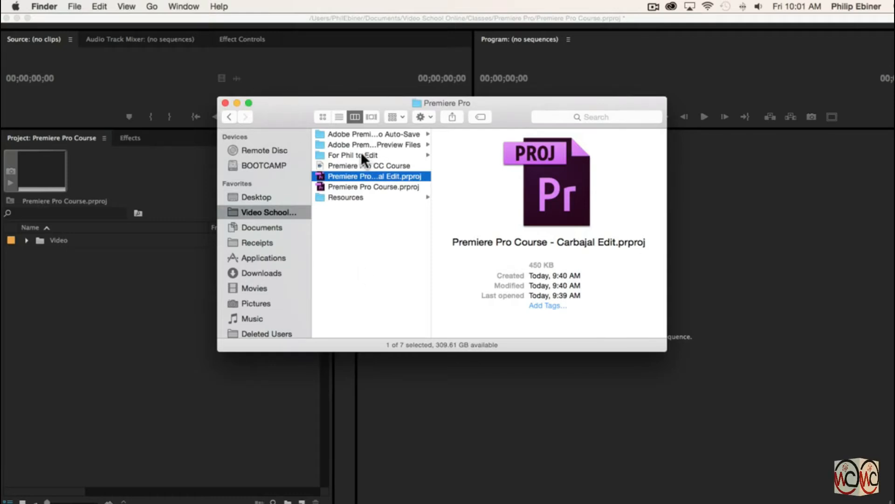
{"action": "key", "text": "super+Tab"}
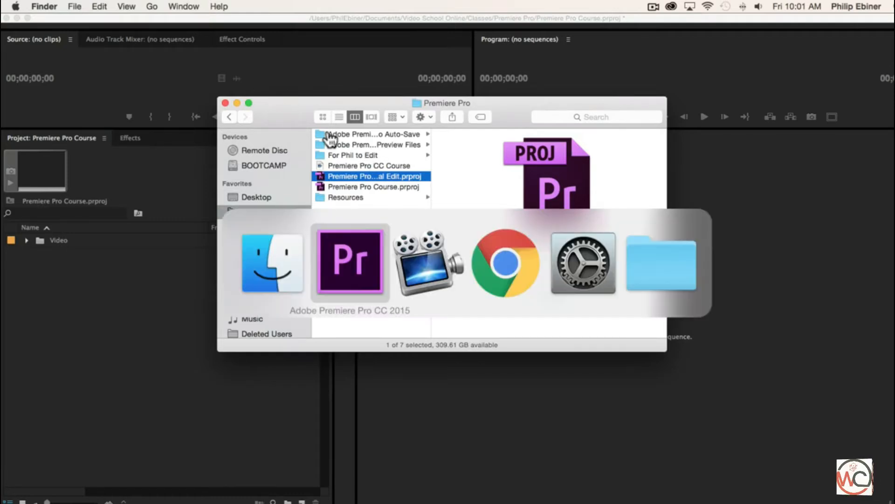
{"action": "key", "text": "super+Tab"}
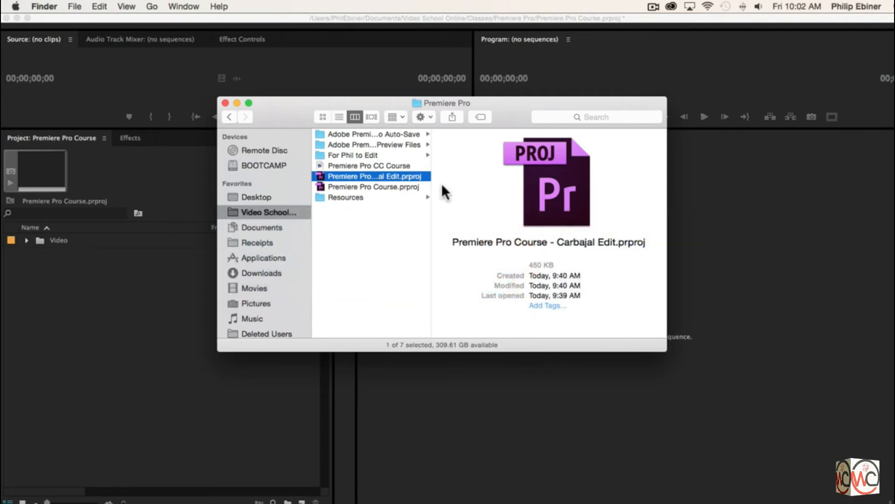
{"action": "left_click", "coordinate": [379, 198]}
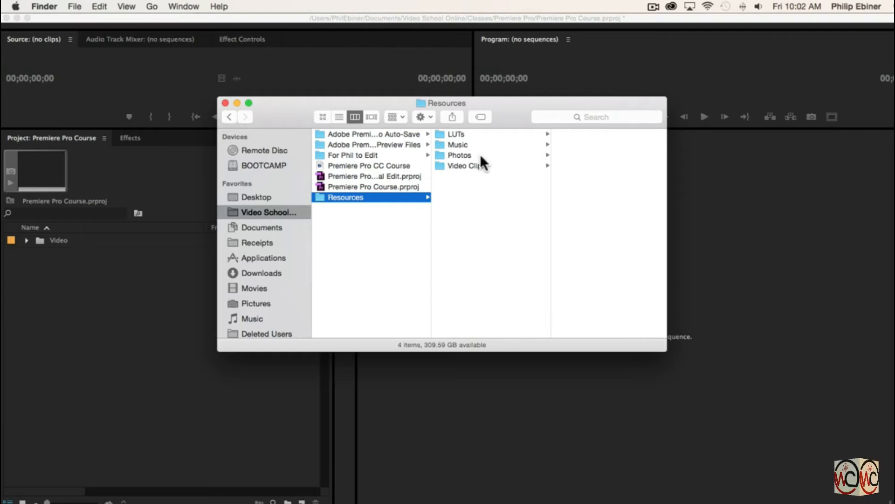
{"action": "left_click", "coordinate": [463, 166]}
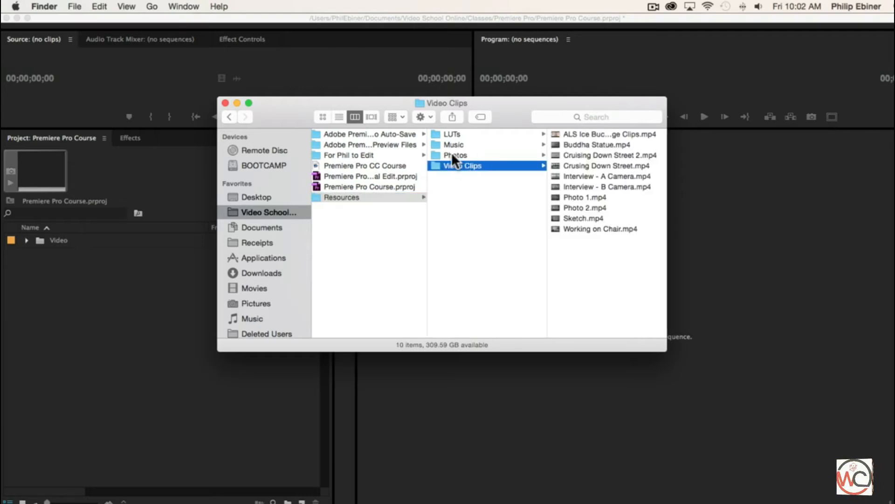
{"action": "left_click", "coordinate": [452, 155]}
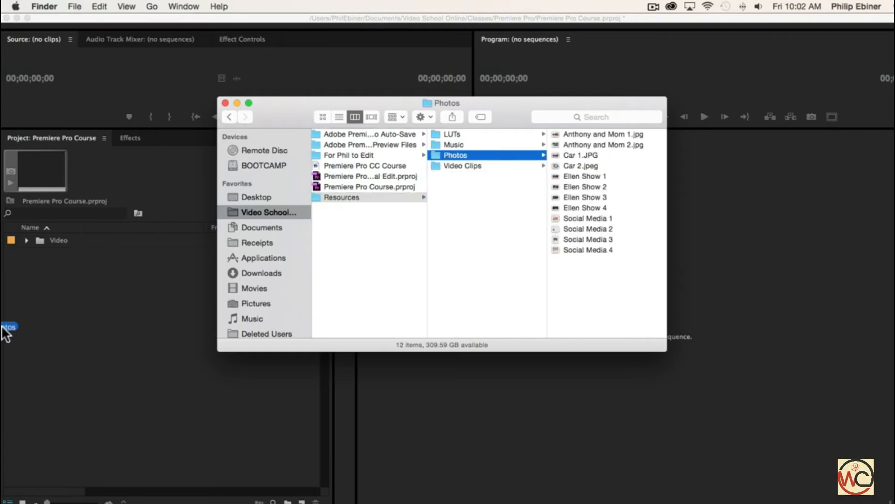
{"action": "left_click_drag", "start_coordinate": [117, 310], "coordinate": [116, 310]}
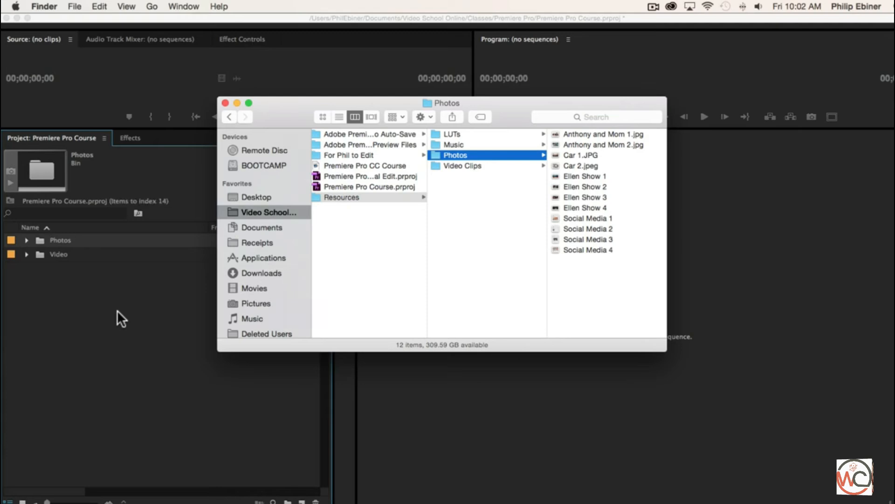
{"action": "left_click", "coordinate": [62, 301]}
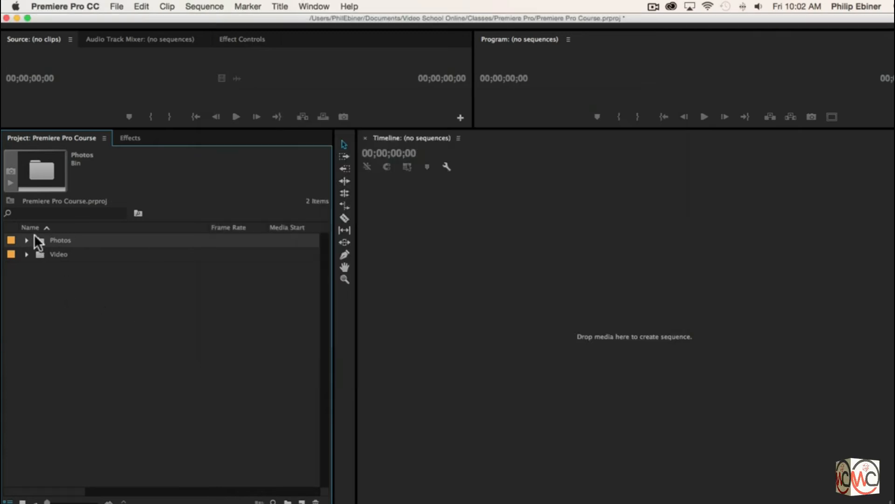
- Import the Music folder from Finder into the project, check the tracks in its bin and collapse it
{"action": "key", "text": "super+Tab"}
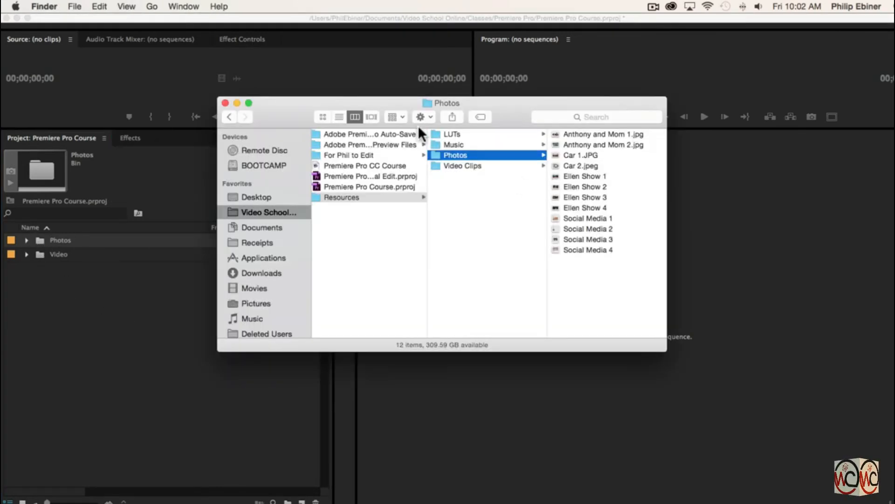
{"action": "left_click_drag", "start_coordinate": [451, 144], "coordinate": [196, 256]}
{"action": "key", "text": "super+Tab"}
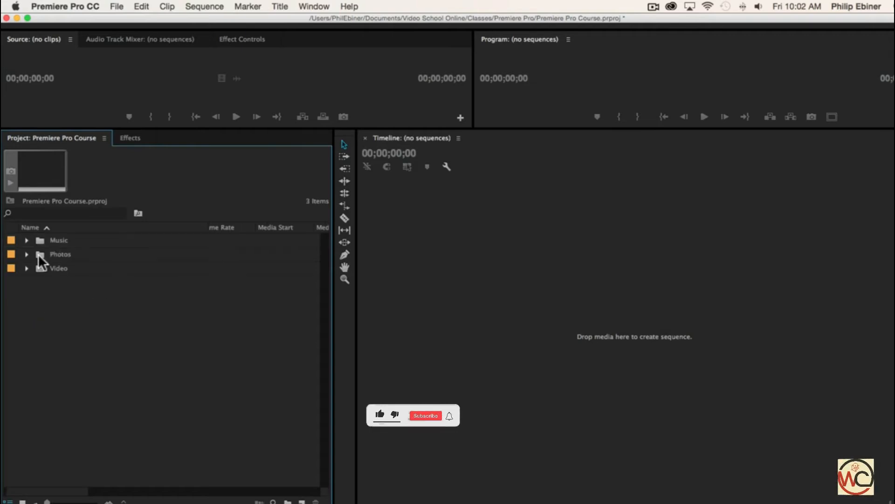
{"action": "left_click", "coordinate": [26, 240]}
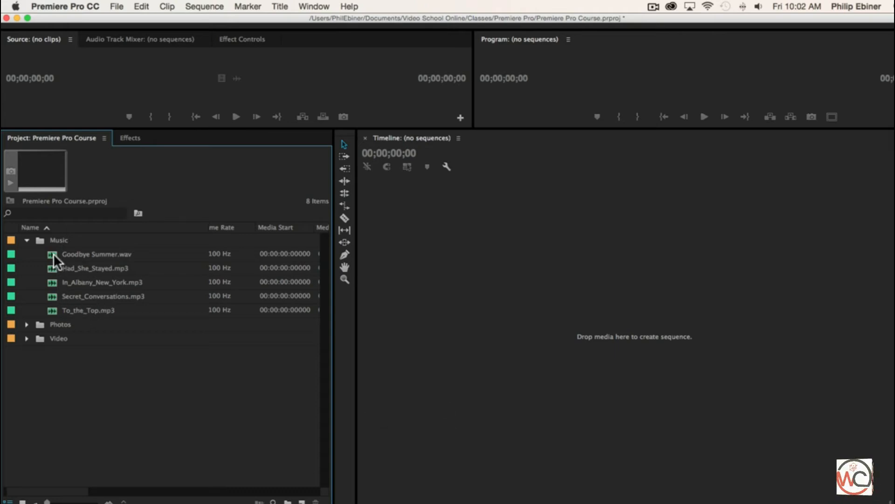
{"action": "left_click", "coordinate": [27, 238]}
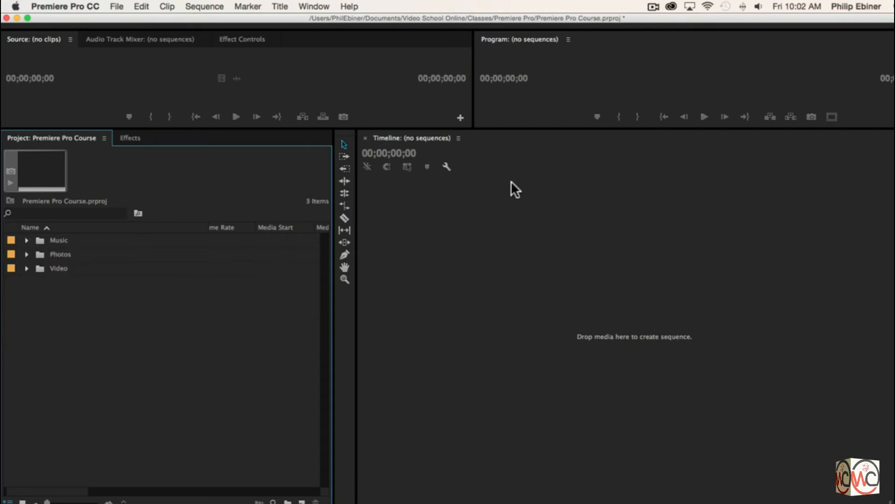
- Look at the LUTs folder inside Resources in Finder and return to Premiere Pro
{"action": "key", "text": "super+Tab"}
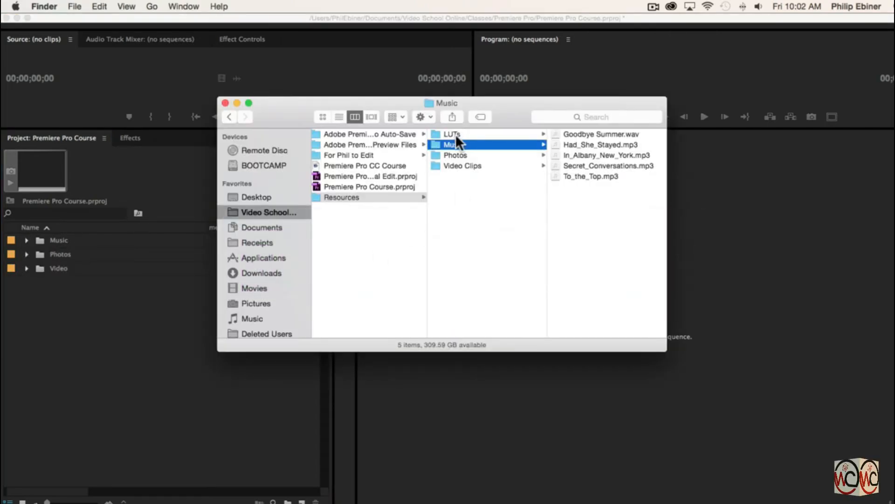
{"action": "left_click", "coordinate": [455, 133]}
{"action": "left_click", "coordinate": [150, 331]}
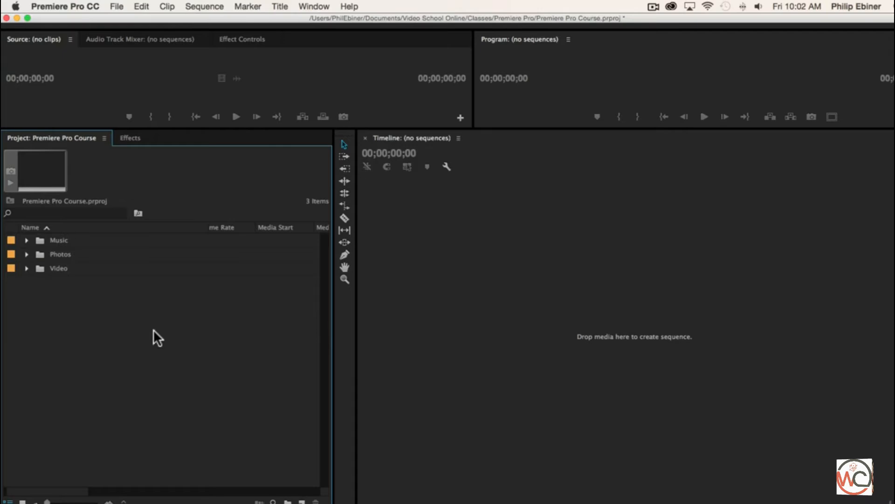
- Expand the Video bin and create a new bin named broll inside it
{"action": "left_click", "coordinate": [27, 268]}
{"action": "left_click", "coordinate": [54, 267]}
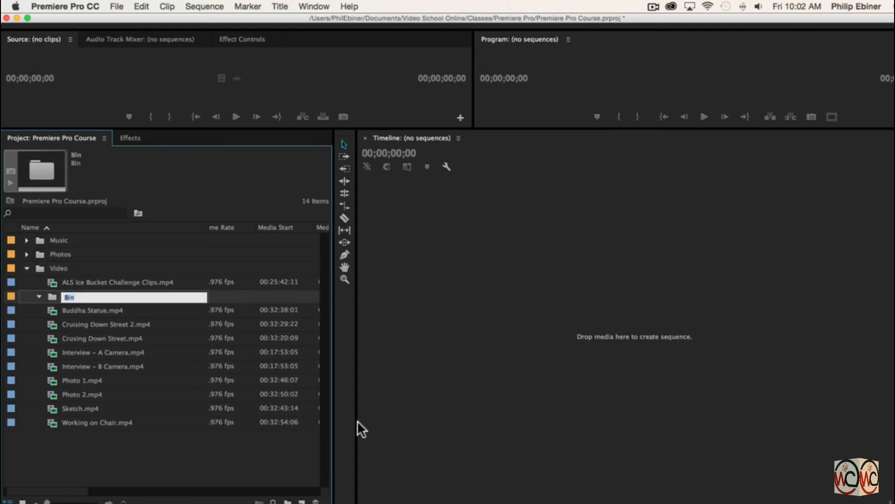
{"action": "type", "text": "B-Roll"}
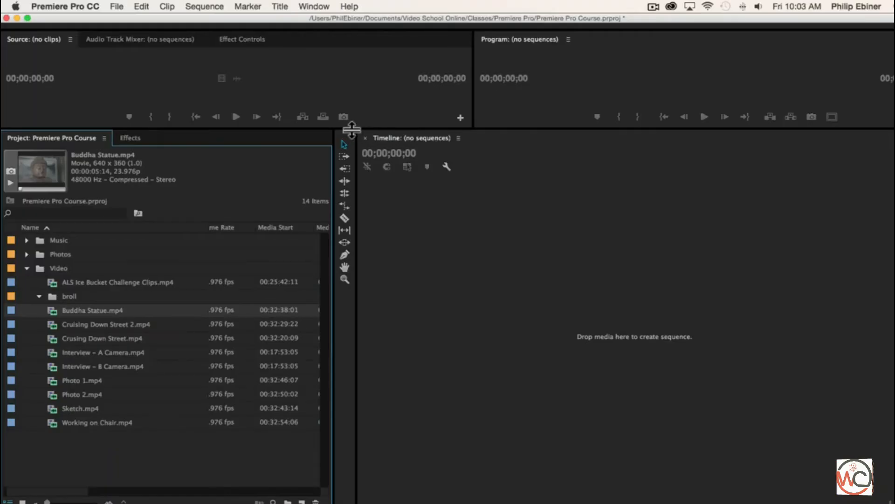
- Enlarge the Source monitor and preview the Interview – A Camera and Interview – B Camera clips, scrubbing through the B Camera clip
{"action": "left_click_drag", "start_coordinate": [351, 128], "coordinate": [402, 264]}
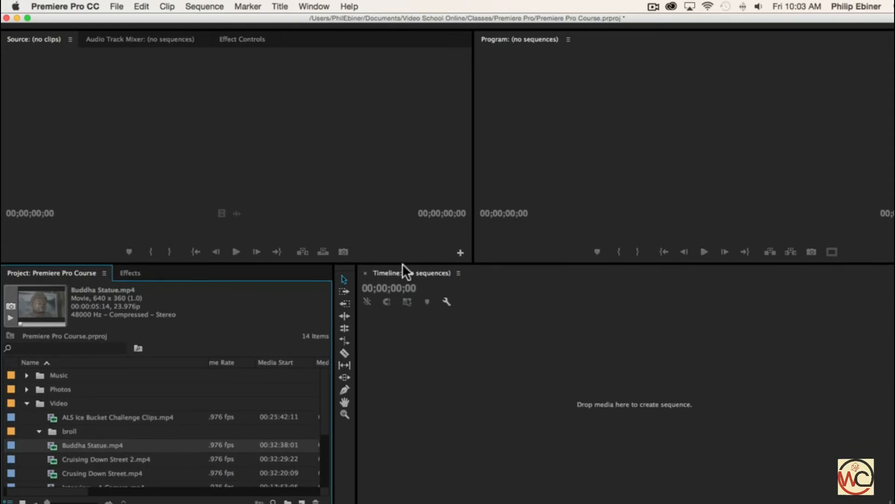
{"action": "scroll", "coordinate": [223, 387], "scroll_direction": "down", "scroll_amount": 3}
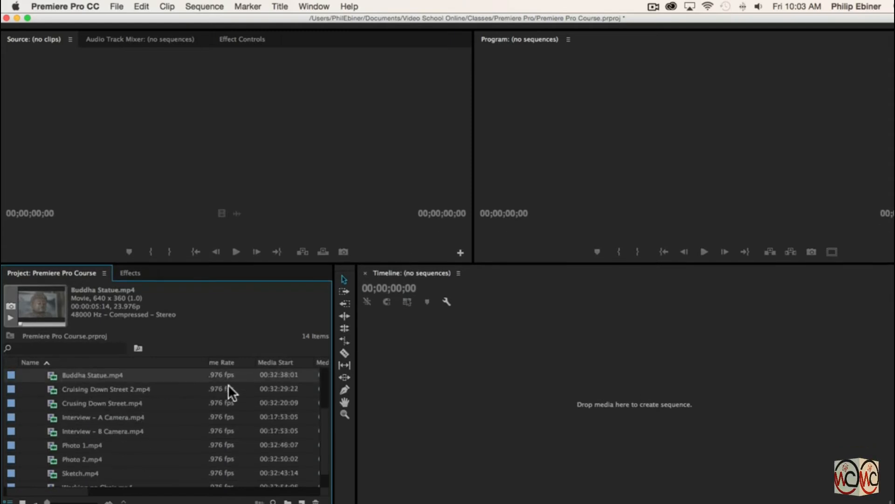
{"action": "double_click", "coordinate": [99, 416]}
{"action": "double_click", "coordinate": [116, 429]}
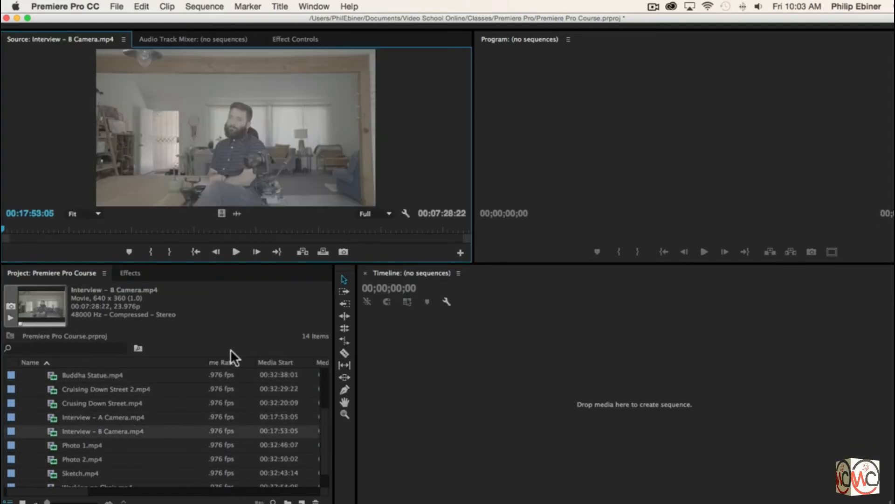
{"action": "left_click_drag", "start_coordinate": [121, 225], "coordinate": [229, 223]}
{"action": "scroll", "coordinate": [92, 413], "scroll_direction": "up", "scroll_amount": 2}
{"action": "scroll", "coordinate": [92, 413], "scroll_direction": "down", "scroll_amount": 1}
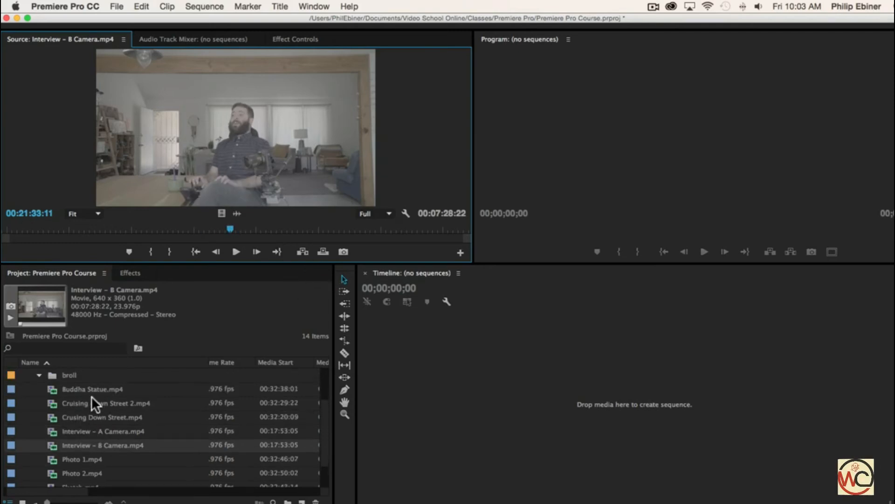
- Open Cruising Down Street 2.mp4 in the Source monitor and play part of it
{"action": "double_click", "coordinate": [91, 397]}
{"action": "left_click", "coordinate": [236, 251]}
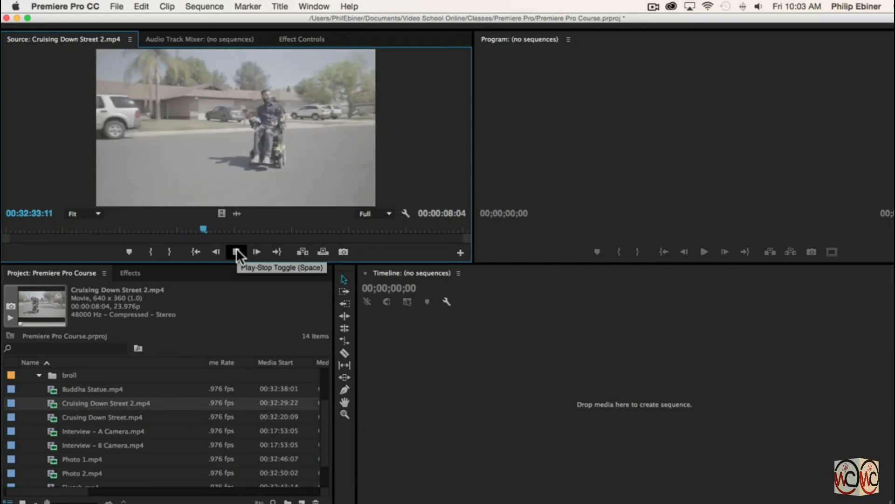
{"action": "left_click", "coordinate": [236, 250]}
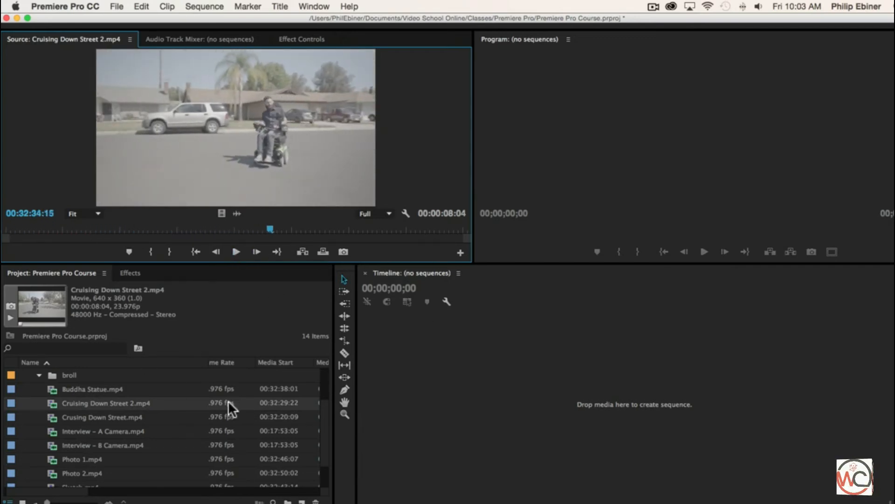
- Move the ALS Ice Bucket Challenge Clips, Buddha Statue, Cruising Down Street 2 and Crusing Down Street clips into the broll bin
{"action": "scroll", "coordinate": [108, 385], "scroll_direction": "up", "scroll_amount": 2}
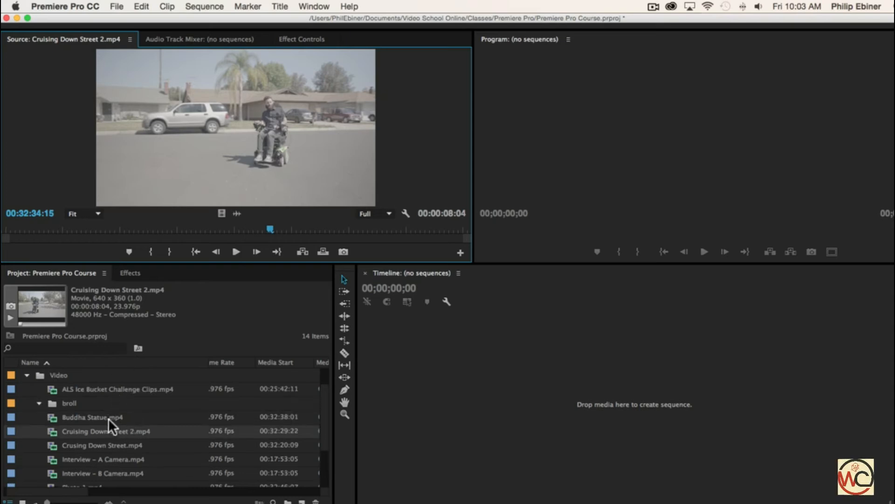
{"action": "left_click", "coordinate": [102, 441]}
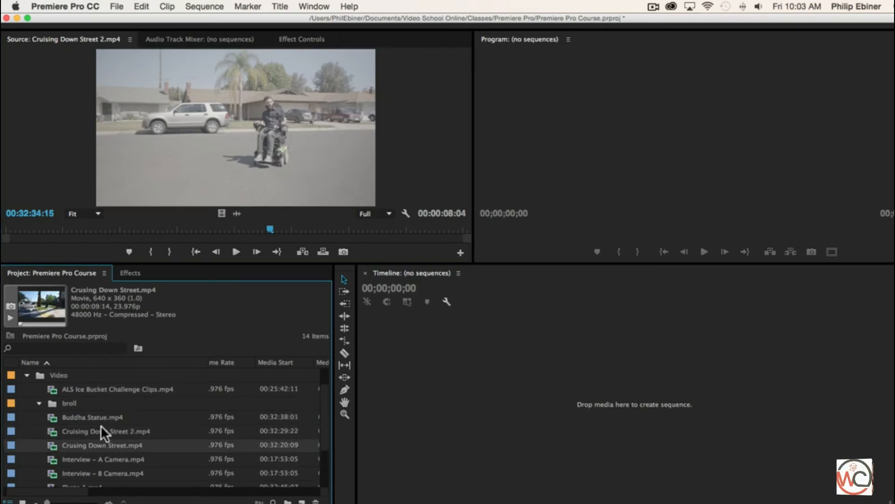
{"action": "left_click", "coordinate": [96, 415], "text": "shift"}
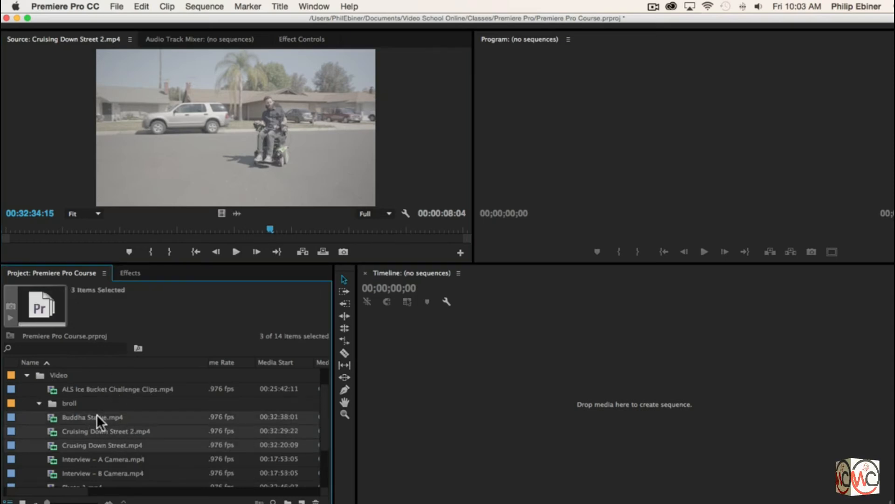
{"action": "mouse_move", "coordinate": [65, 407]}
{"action": "left_mouse_down"}
{"action": "mouse_move", "coordinate": [76, 396]}
{"action": "mouse_move", "coordinate": [69, 401]}
{"action": "left_mouse_up"}
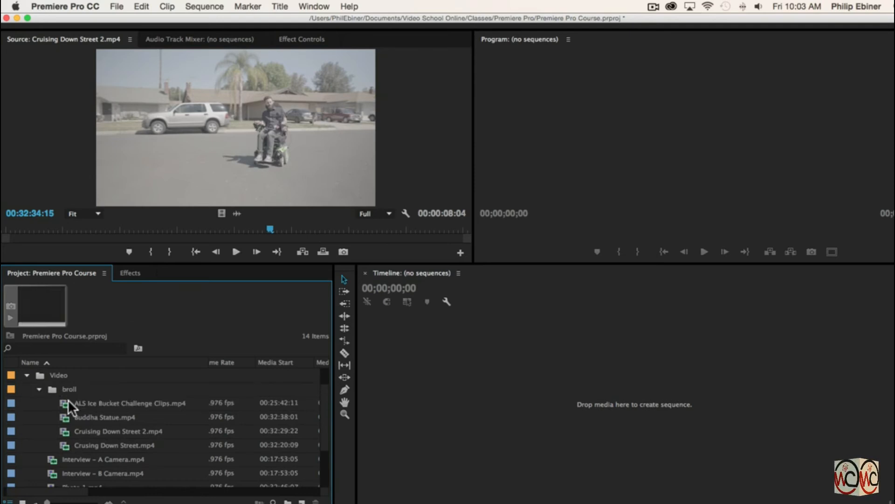
- Move the Photo 1, Photo 2, Sketch and Working on Chair clips into the broll bin and collapse it
{"action": "scroll", "coordinate": [128, 405], "scroll_direction": "down", "scroll_amount": 4}
{"action": "left_click", "coordinate": [85, 468]}
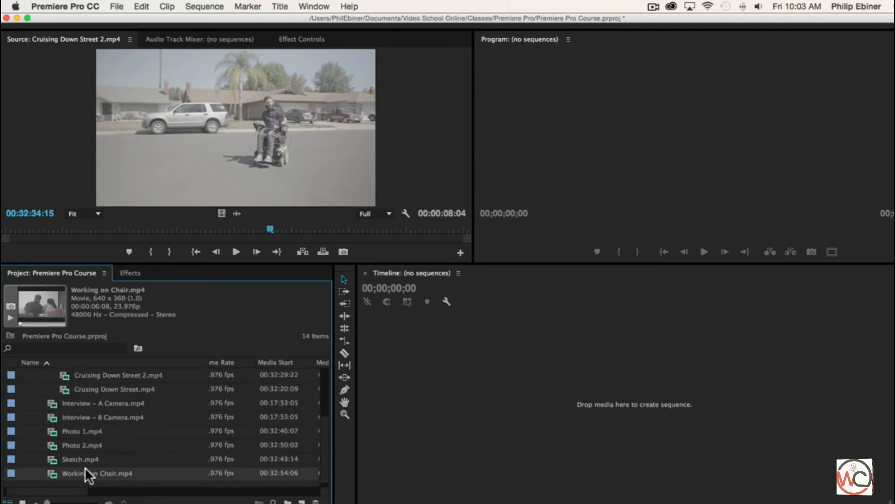
{"action": "left_click", "coordinate": [86, 428], "text": "shift"}
{"action": "scroll", "coordinate": [97, 425], "scroll_direction": "up", "scroll_amount": 5}
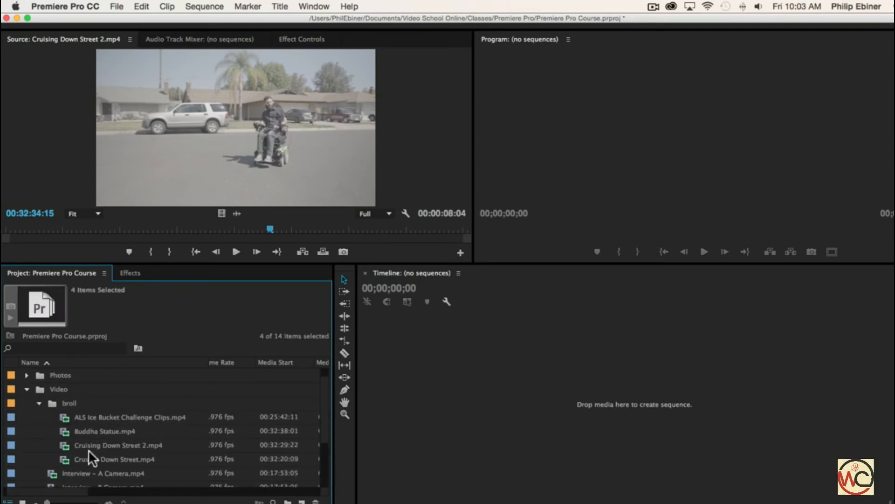
{"action": "scroll", "coordinate": [88, 449], "scroll_direction": "down", "scroll_amount": 1}
{"action": "left_click_drag", "start_coordinate": [77, 480], "coordinate": [84, 389]}
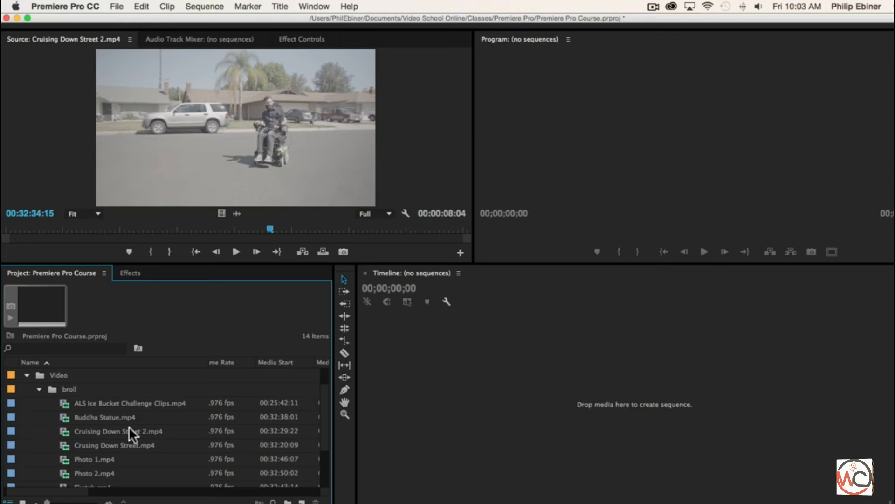
{"action": "left_click", "coordinate": [39, 388]}
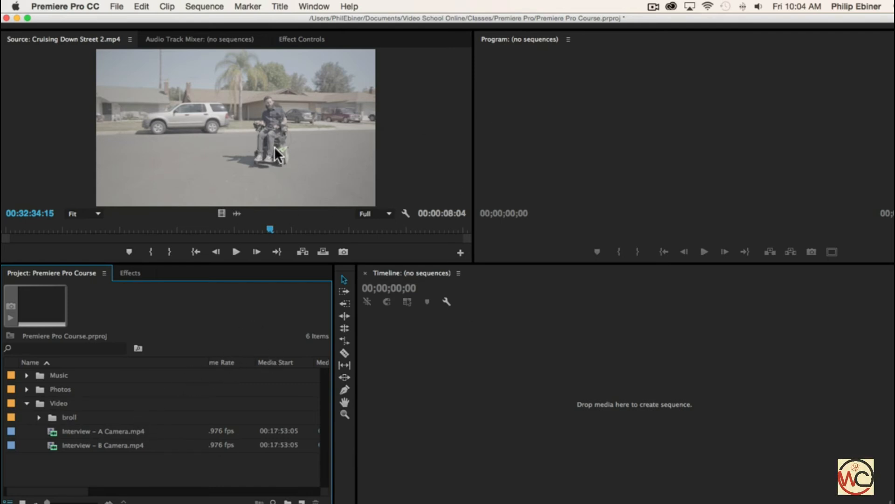
- Create a new bin named interview inside the Video bin
{"action": "left_click", "coordinate": [53, 404]}
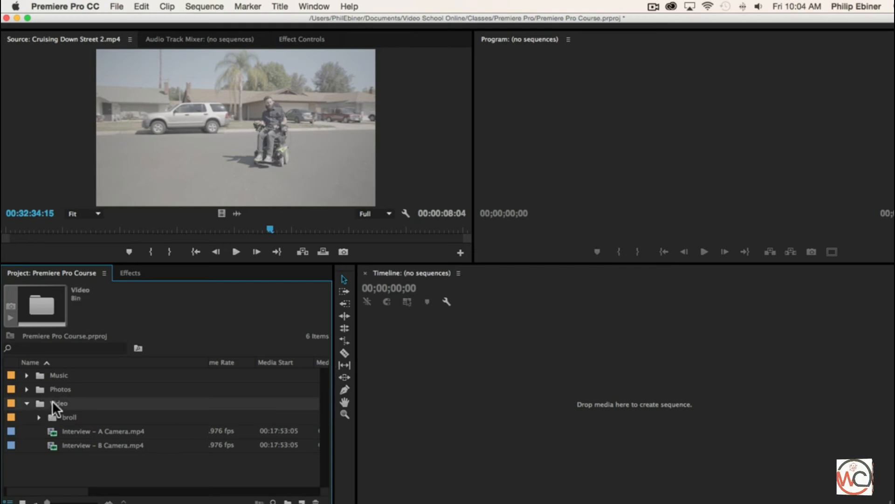
{"action": "left_click", "coordinate": [289, 501]}
{"action": "type", "text": "interview"}
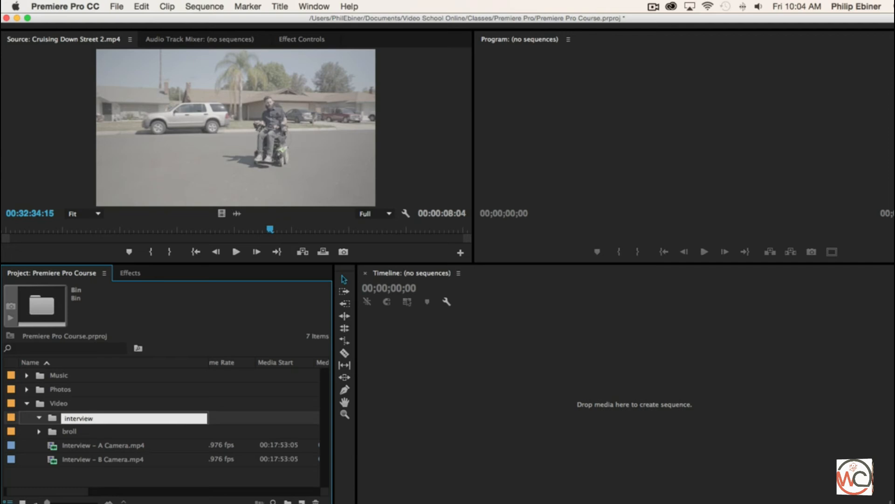
{"action": "key", "text": "Tab"}
- Move the Interview – A Camera and Interview – B Camera clips into the interview bin and collapse the interview and Video bins
{"action": "left_click", "coordinate": [103, 457]}
{"action": "left_click", "coordinate": [106, 446], "text": "shift"}
{"action": "left_click_drag", "start_coordinate": [107, 446], "coordinate": [38, 417]}
{"action": "left_click", "coordinate": [39, 417]}
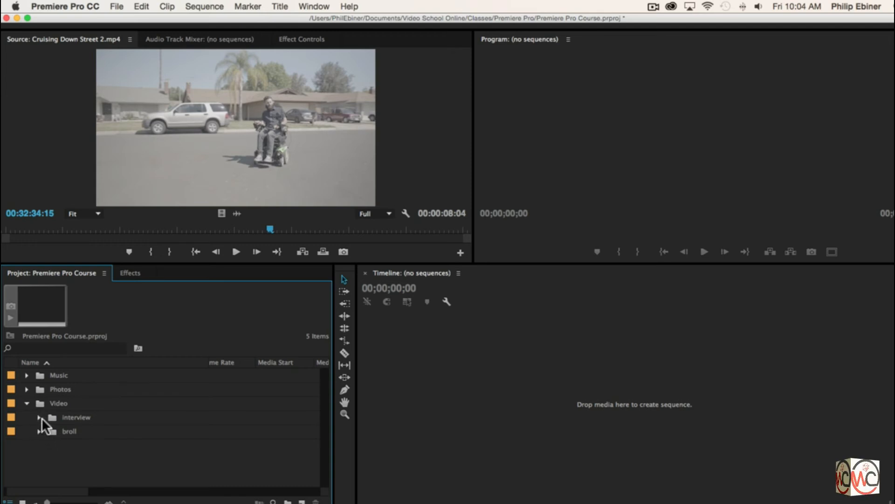
{"action": "left_click", "coordinate": [26, 402]}
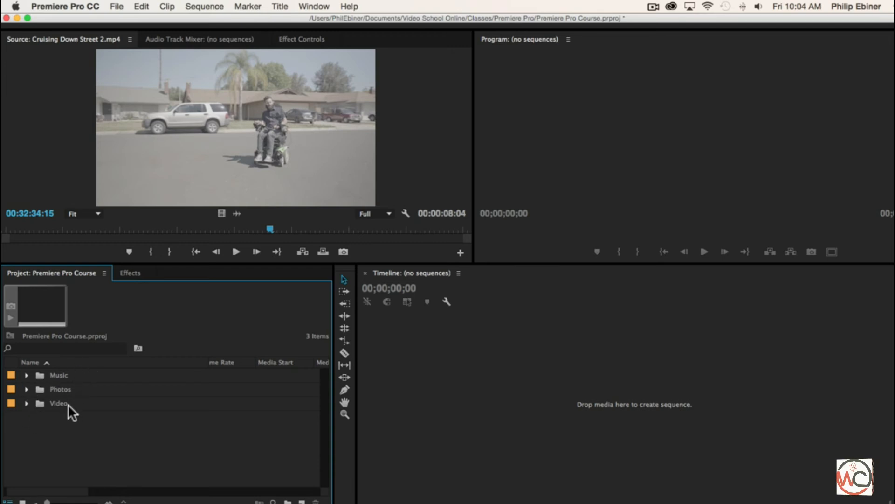
- Switch to Finder to review the Music, Photos and Video Clips folders inside Resources, and return to Premiere Pro
{"action": "key", "text": "super+Tab"}
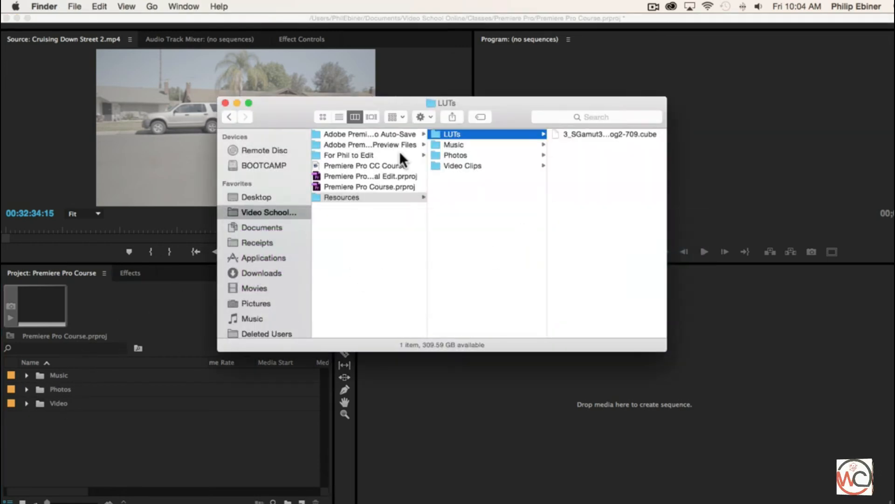
{"action": "left_click", "coordinate": [465, 142]}
{"action": "left_click", "coordinate": [457, 153]}
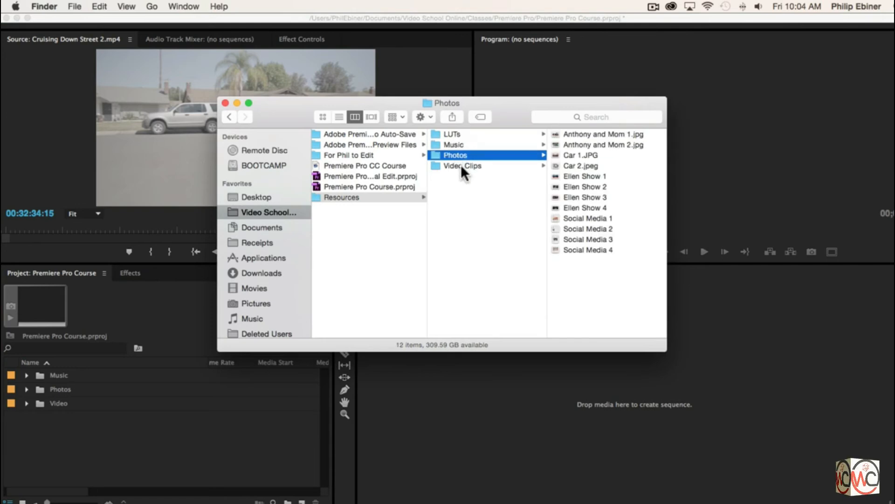
{"action": "left_click", "coordinate": [462, 168]}
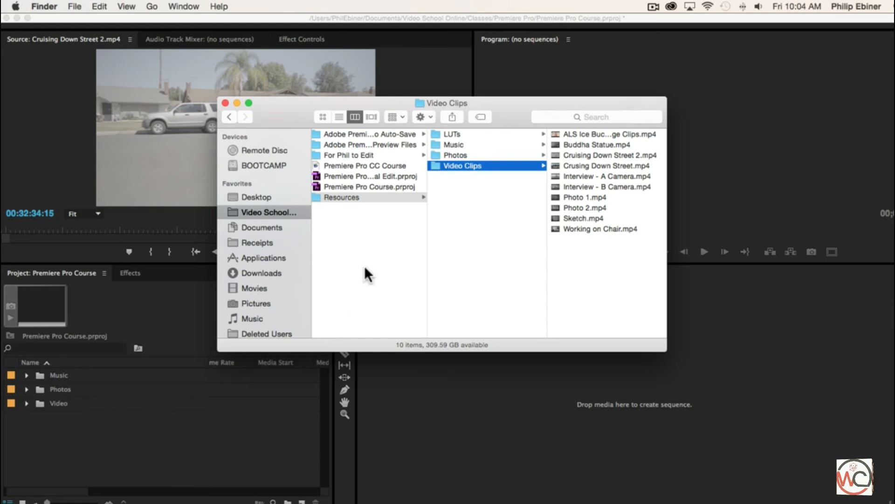
{"action": "left_click", "coordinate": [421, 196]}
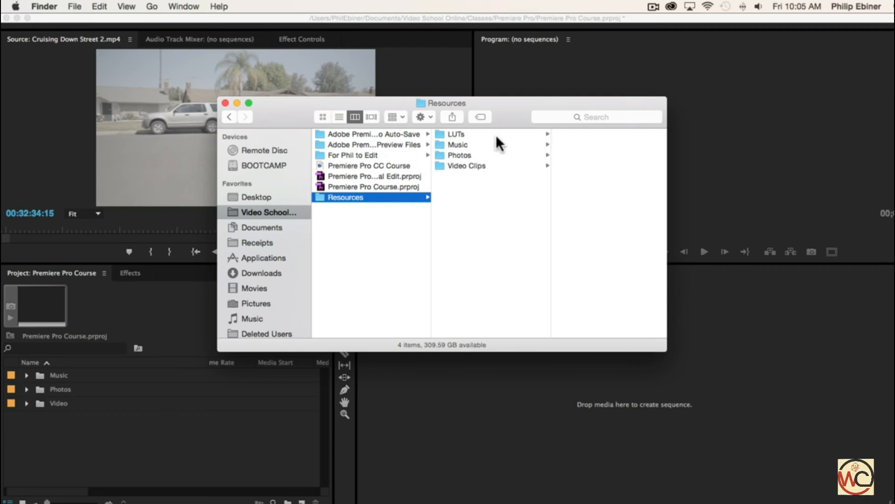
{"action": "left_click", "coordinate": [124, 426]}
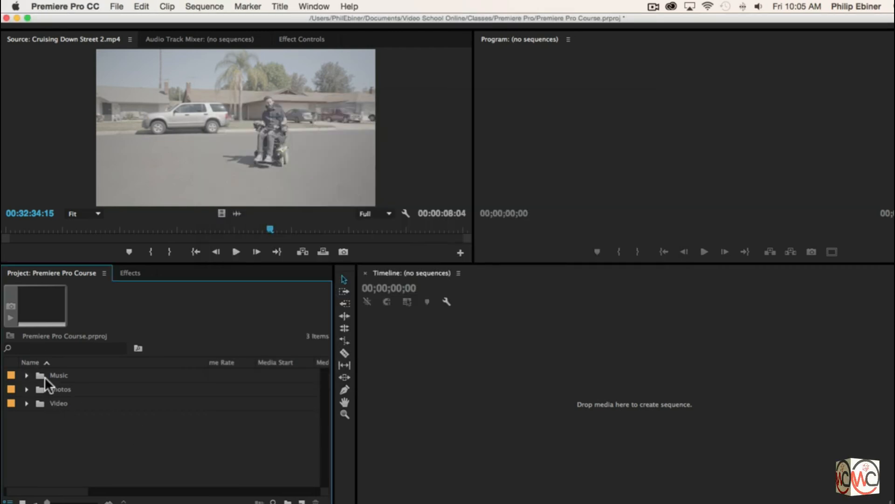
- Expand the Video and broll bins and preview the Photo 1.mp4 and Photo 2.mp4 clips in the source monitor
{"action": "left_click", "coordinate": [25, 403]}
{"action": "left_click", "coordinate": [39, 431]}
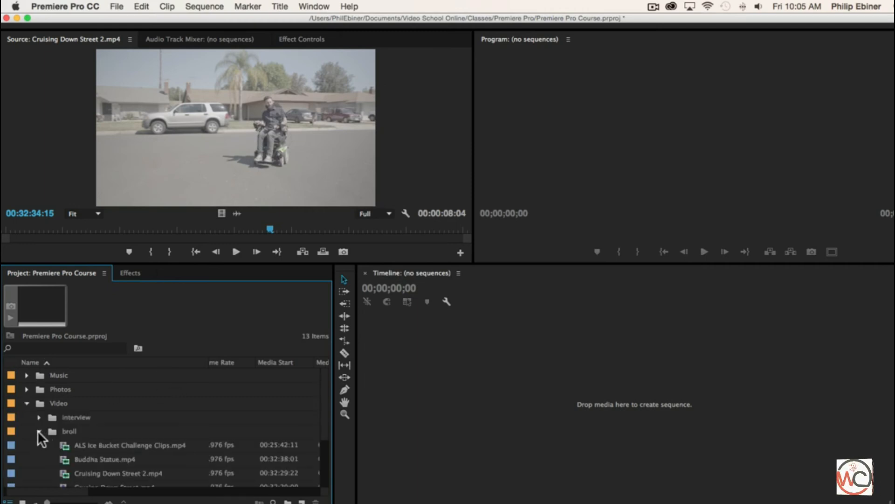
{"action": "scroll", "coordinate": [111, 409], "scroll_direction": "down", "scroll_amount": 5}
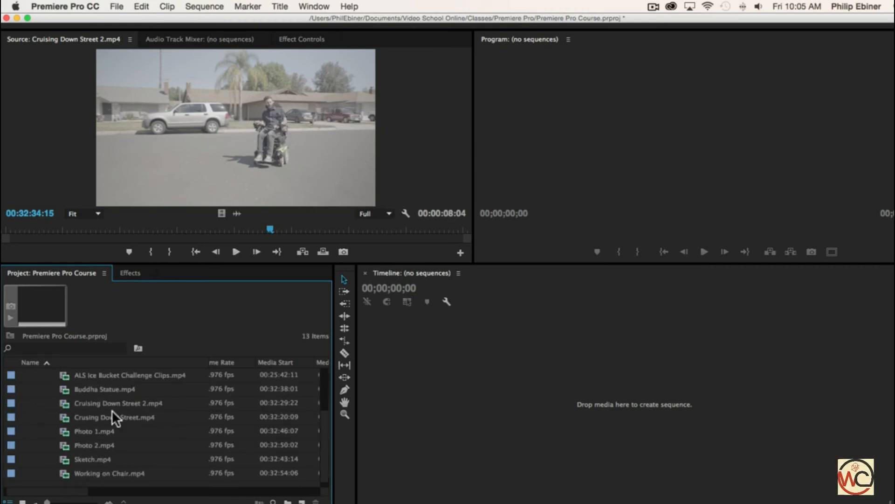
{"action": "double_click", "coordinate": [63, 426]}
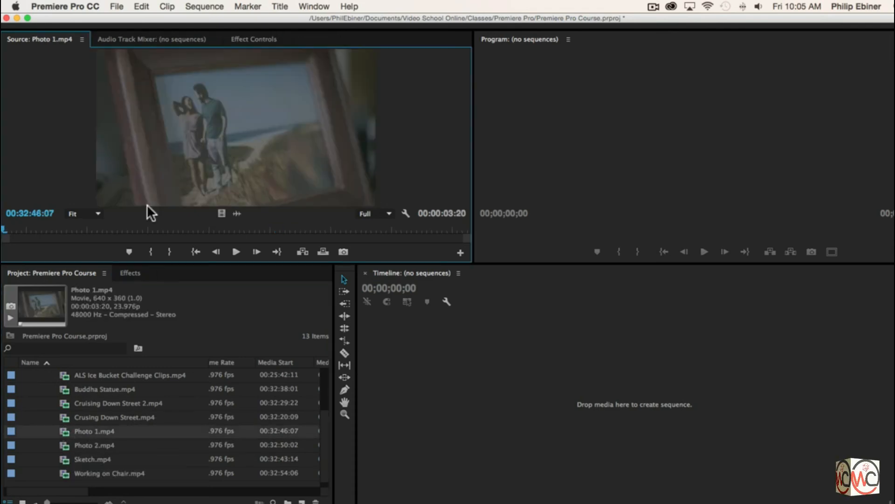
{"action": "double_click", "coordinate": [89, 444]}
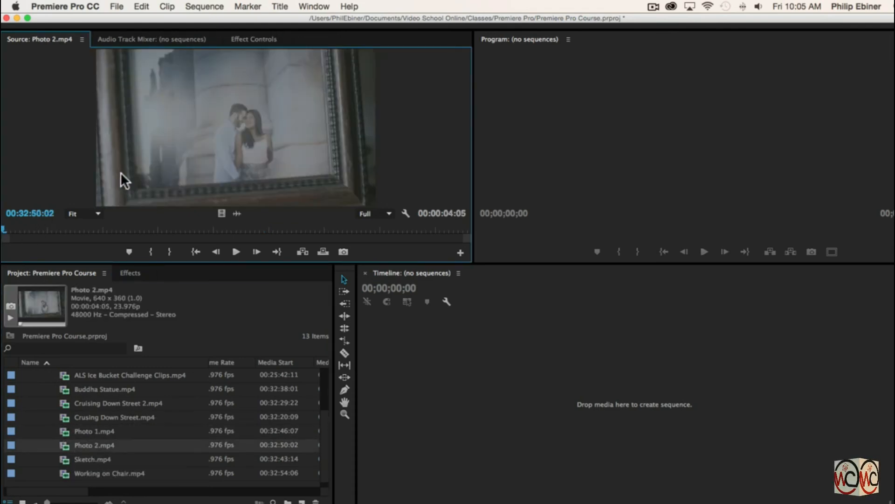
- Rename the Photo 1.mp4 clip as "Photo of" the couple's first names, ending with "at beach"
{"action": "double_click", "coordinate": [72, 436]}
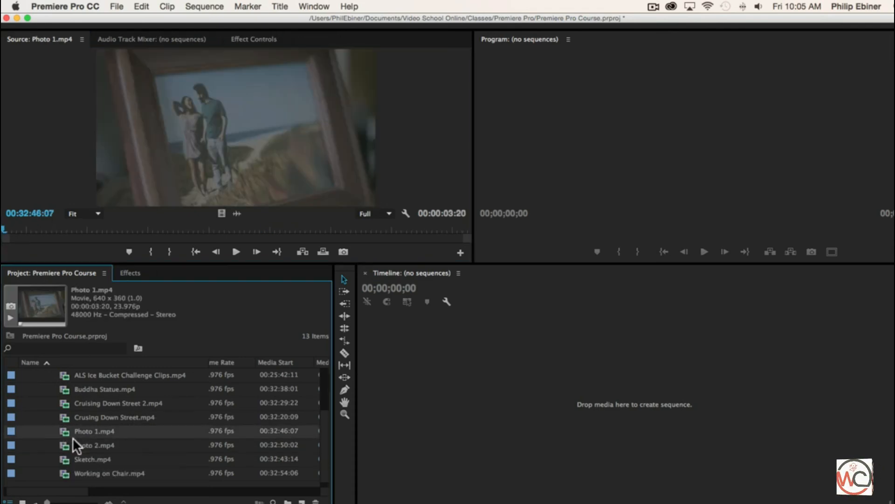
{"action": "left_click", "coordinate": [164, 433]}
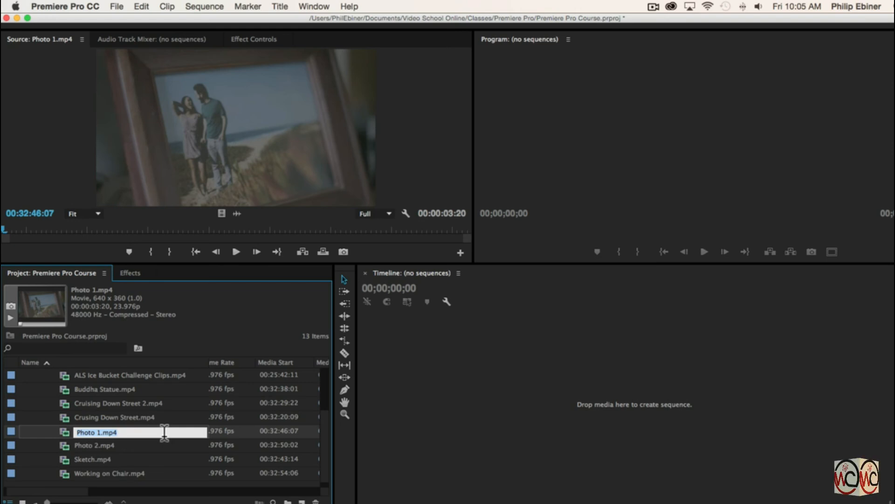
{"action": "type", "text": "Photo of Anthony and Laarne "}
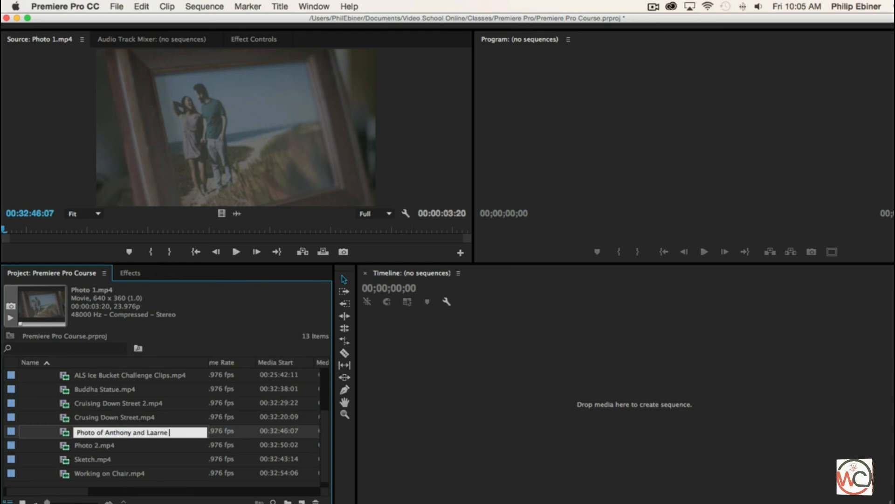
{"action": "type", "text": "at Bea"}
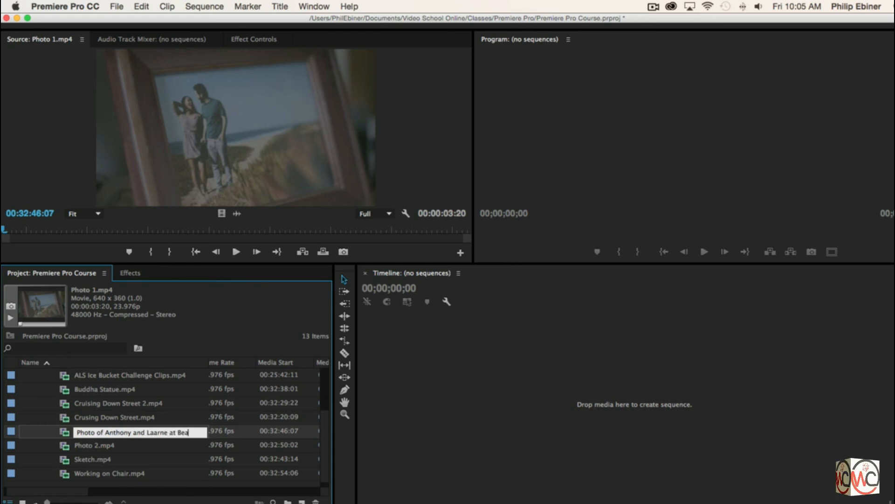
{"action": "type", "text": "ch"}
{"action": "key", "text": "BackSpace"}
{"action": "key", "text": "BackSpace"}
{"action": "key", "text": "BackSpace"}
{"action": "key", "text": "BackSpace"}
{"action": "key", "text": "BackSpace"}
{"action": "type", "text": "beach"}
{"action": "key", "text": "Tab"}
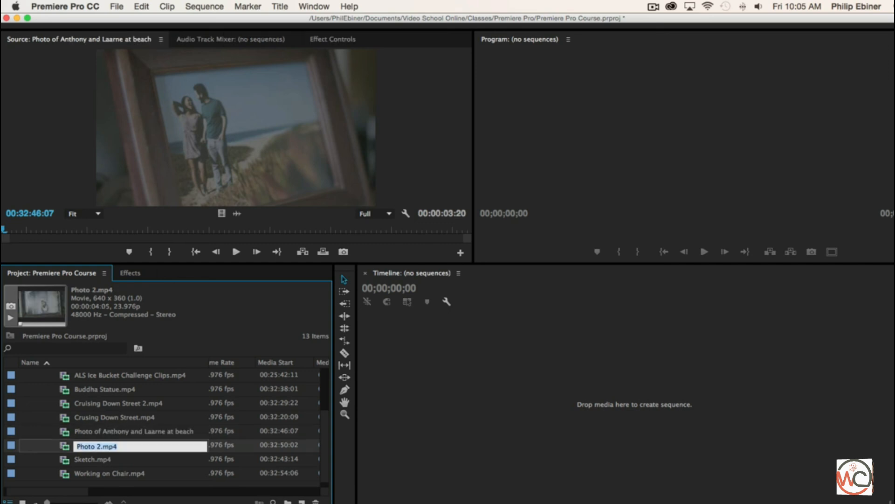
- Preview the Photo 2.mp4 clip and rename it as "Photo of" the couple's first names, ending with "in front of building"
{"action": "double_click", "coordinate": [64, 444]}
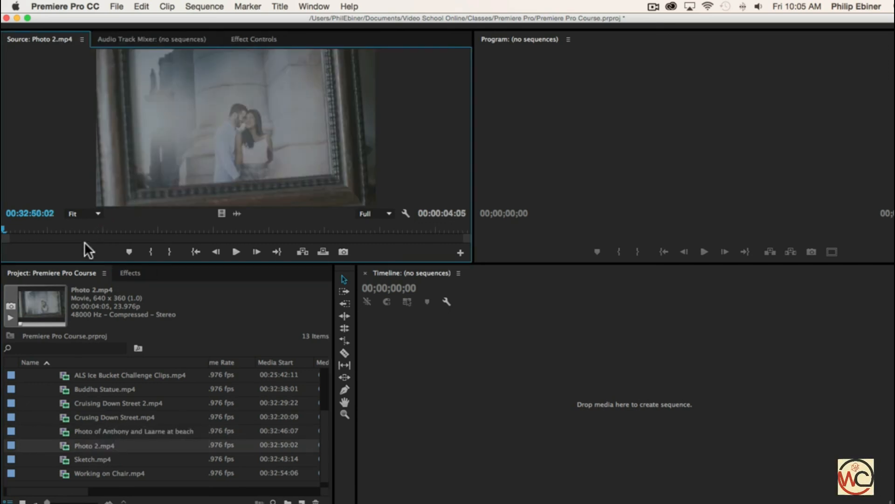
{"action": "left_click", "coordinate": [90, 444]}
{"action": "type", "text": "Ph"}
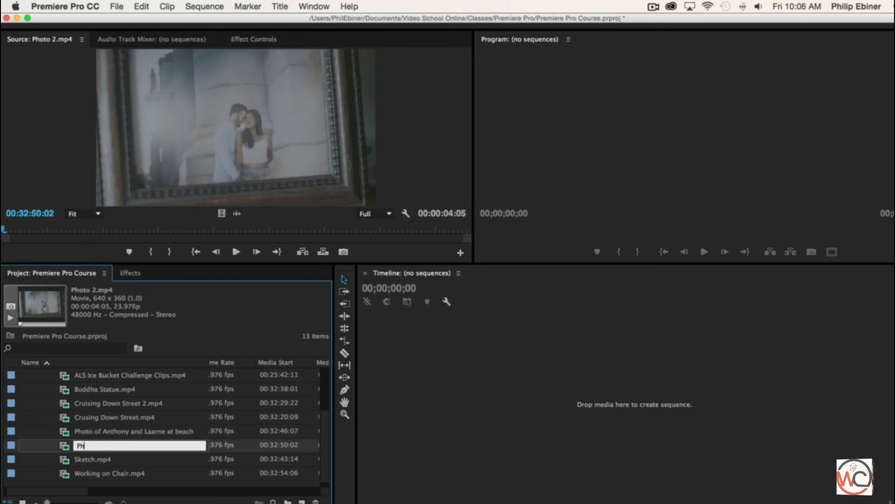
{"action": "type", "text": "oto of Anthony an"}
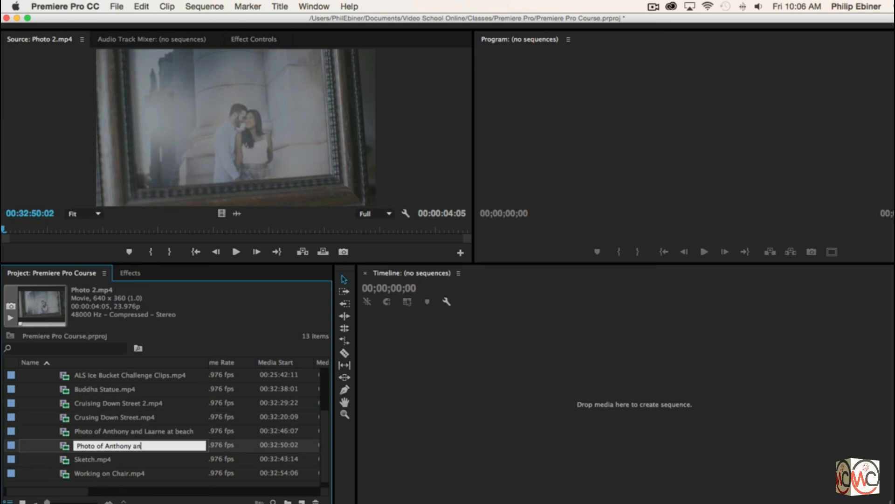
{"action": "type", "text": "d Laarne a"}
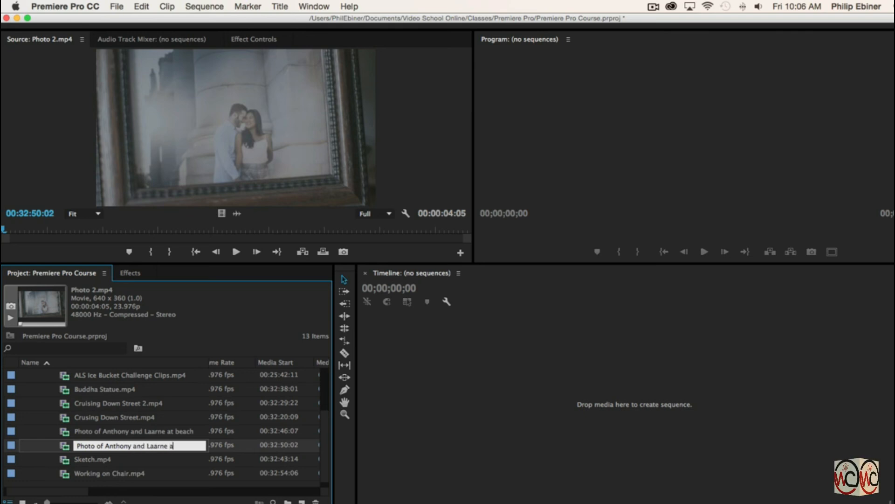
{"action": "key", "text": "BackSpace"}
{"action": "type", "text": "in f"}
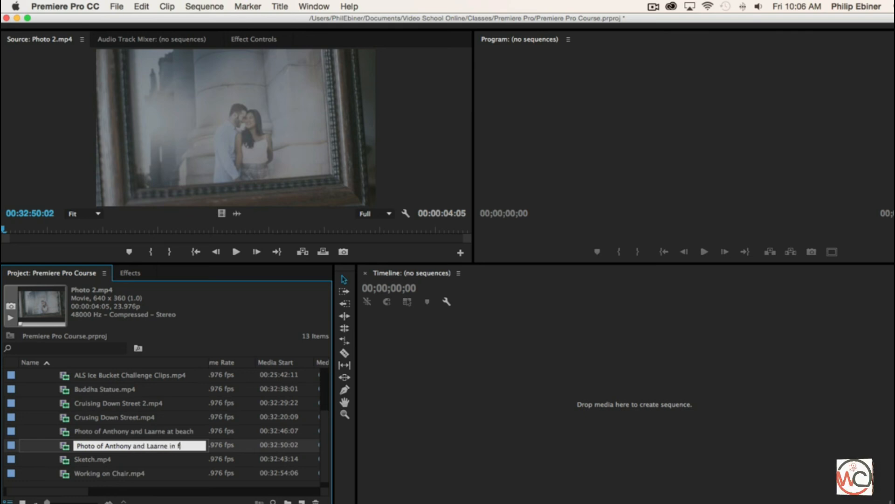
{"action": "type", "text": "ront of building"}
{"action": "key", "text": "Tab"}
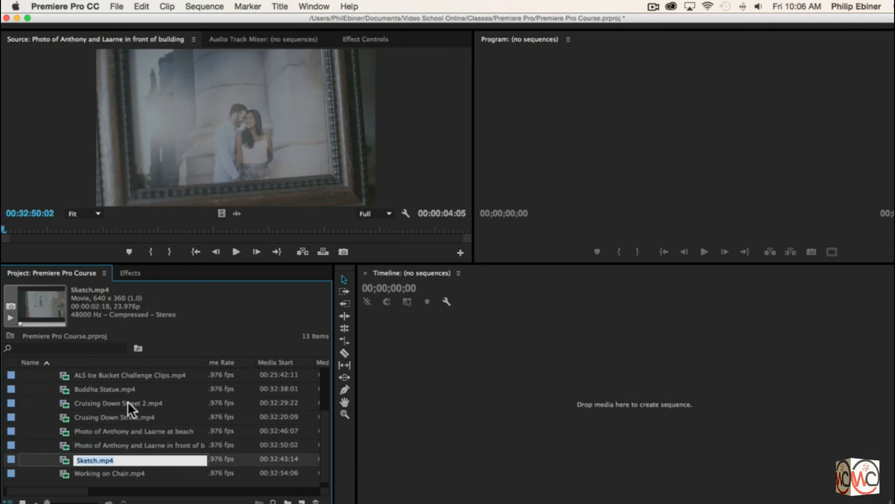
- Look through the broll clips and their metadata columns such as frame rate and media start
{"action": "scroll", "coordinate": [128, 401], "scroll_direction": "up", "scroll_amount": 3}
{"action": "scroll", "coordinate": [122, 402], "scroll_direction": "down", "scroll_amount": 3}
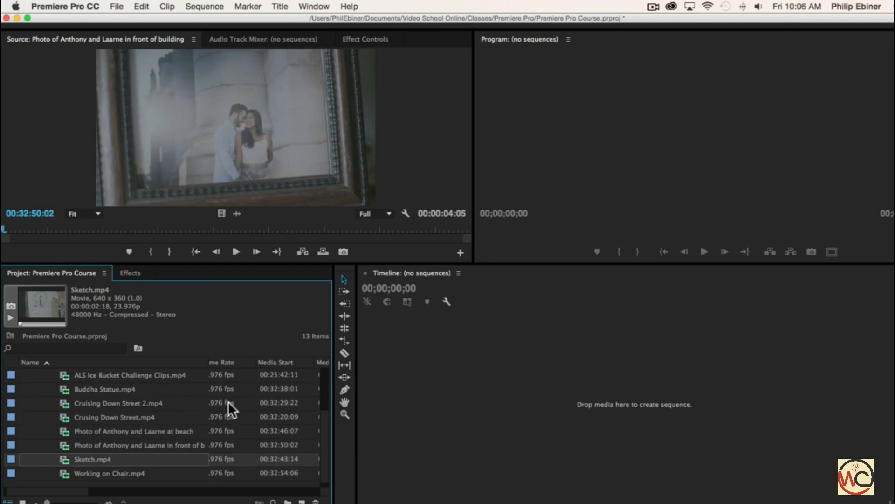
{"action": "scroll", "coordinate": [175, 379], "scroll_direction": "left", "scroll_amount": 2}
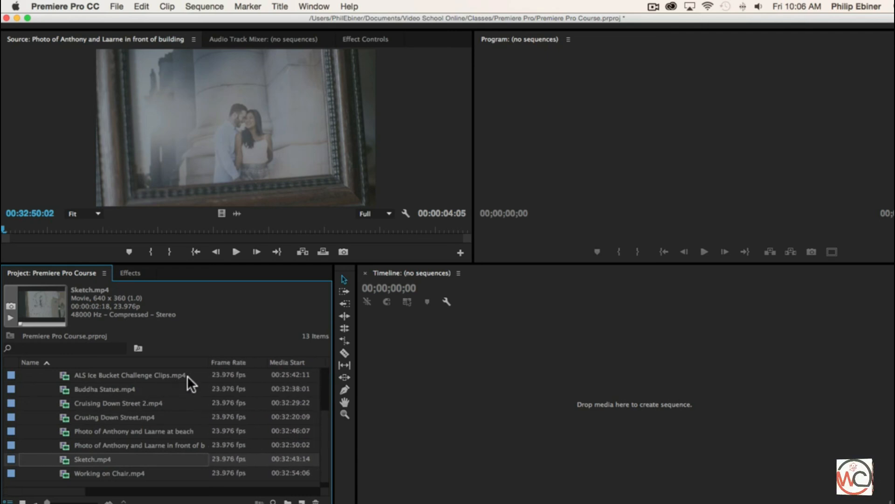
{"action": "scroll", "coordinate": [145, 384], "scroll_direction": "up", "scroll_amount": 3}
{"action": "scroll", "coordinate": [146, 383], "scroll_direction": "down", "scroll_amount": 1}
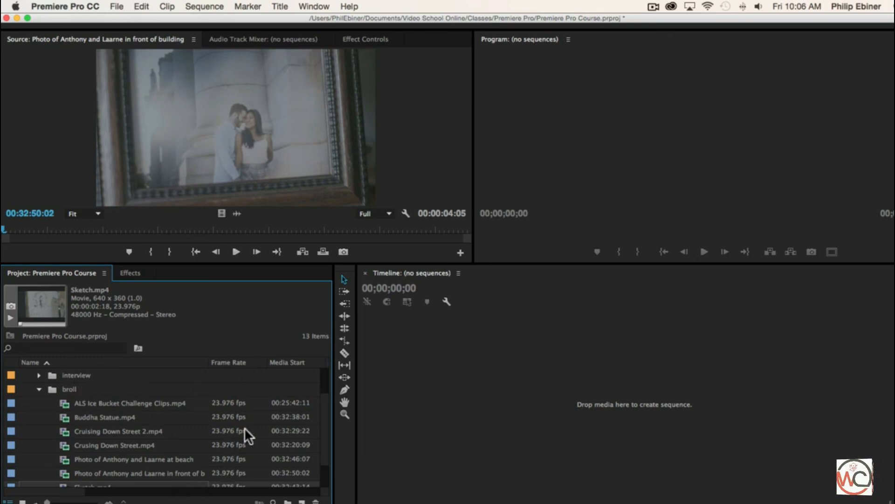
{"action": "scroll", "coordinate": [252, 428], "scroll_direction": "down", "scroll_amount": 2}
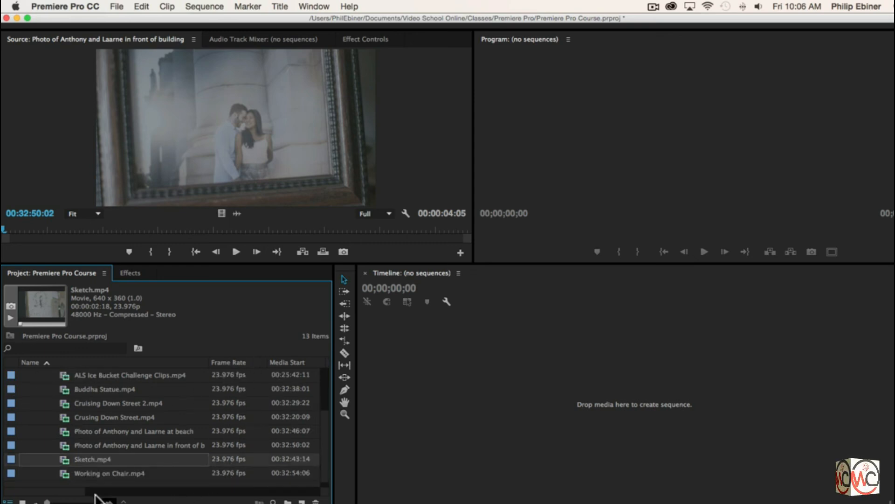
{"action": "left_click_drag", "start_coordinate": [80, 492], "coordinate": [107, 497]}
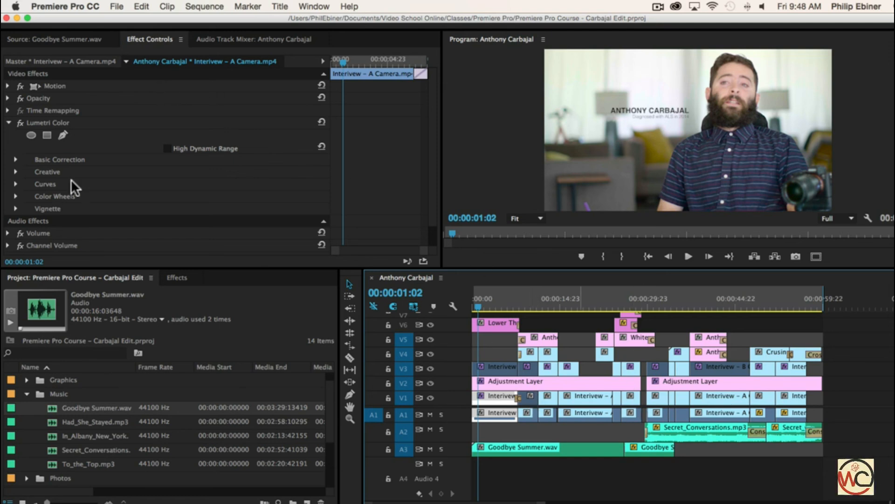
- Select the Lumetri Color effect applied to the A-camera interview clip in the edited course project
{"action": "left_click", "coordinate": [84, 118]}
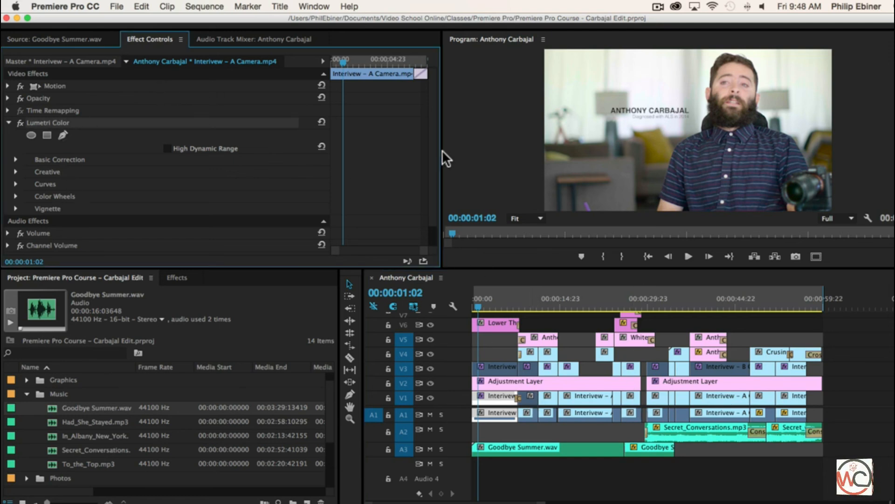